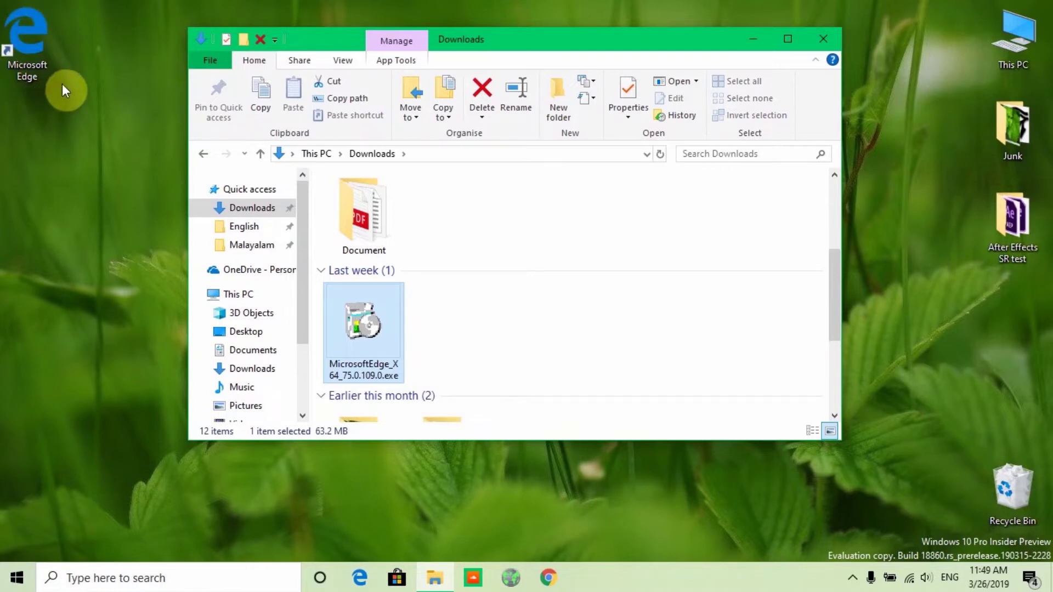
- Launch Microsoft Edge from the desktop and check the signed-in profile's details
{"action": "double_click", "coordinate": [22, 55]}
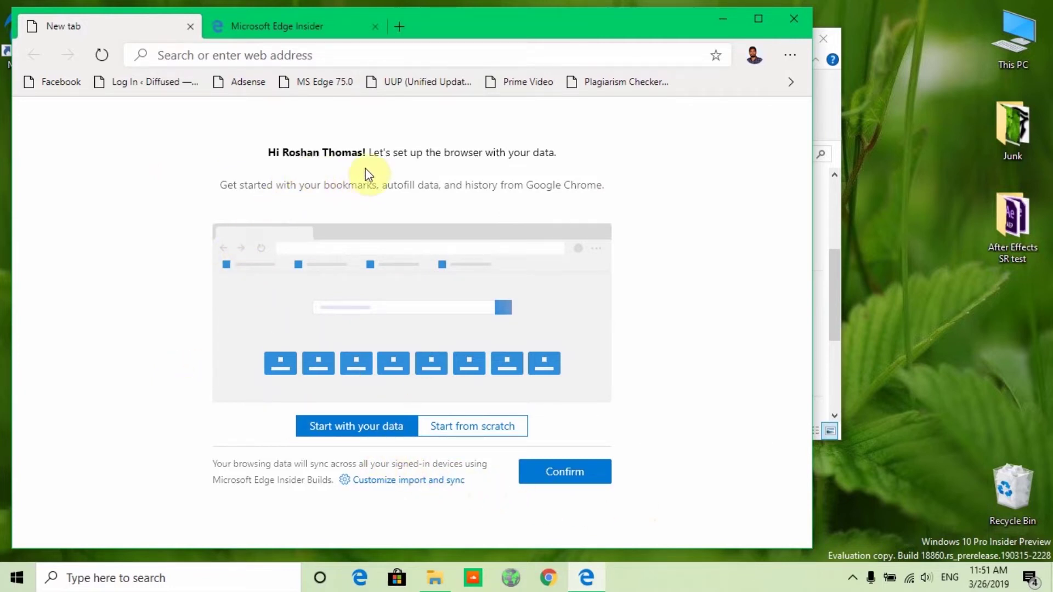
{"action": "left_click", "coordinate": [755, 55]}
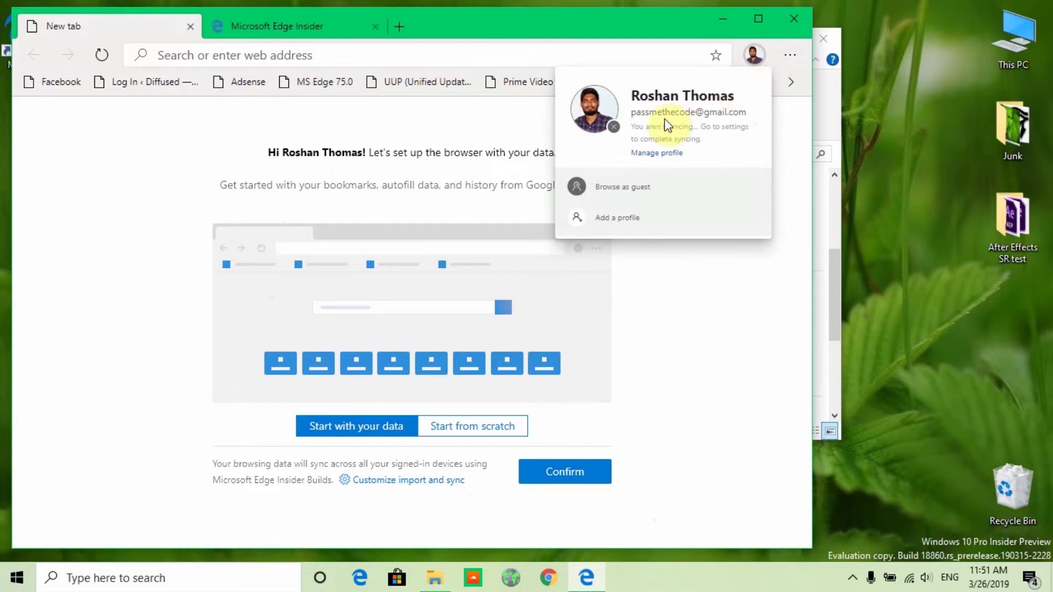
{"action": "left_click", "coordinate": [656, 310]}
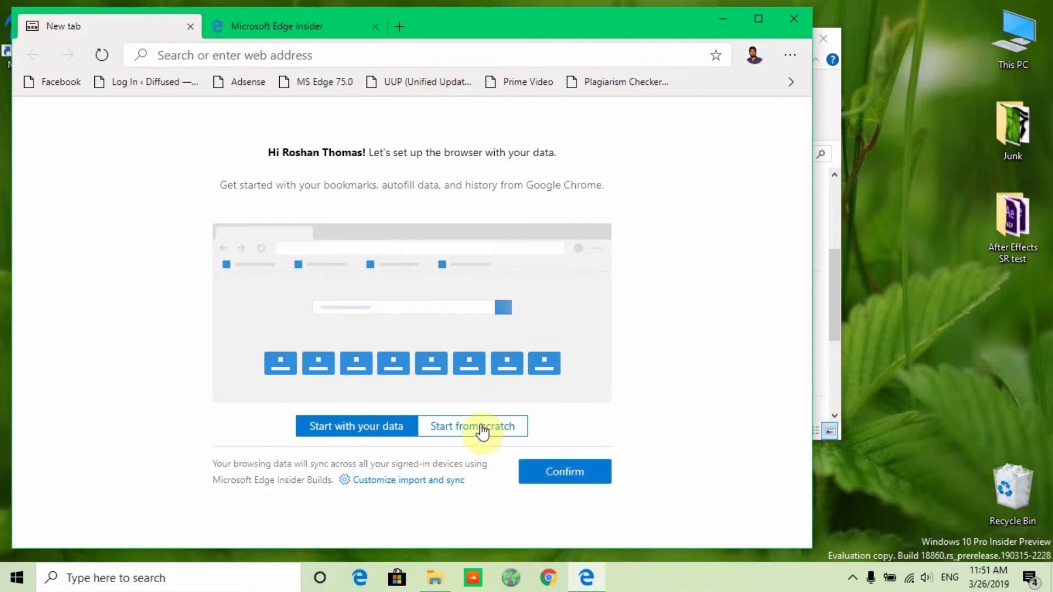
- Complete the first-run setup using Start with your data and the Inspirational new tab look, and maximize the browser window
{"action": "left_click", "coordinate": [568, 475]}
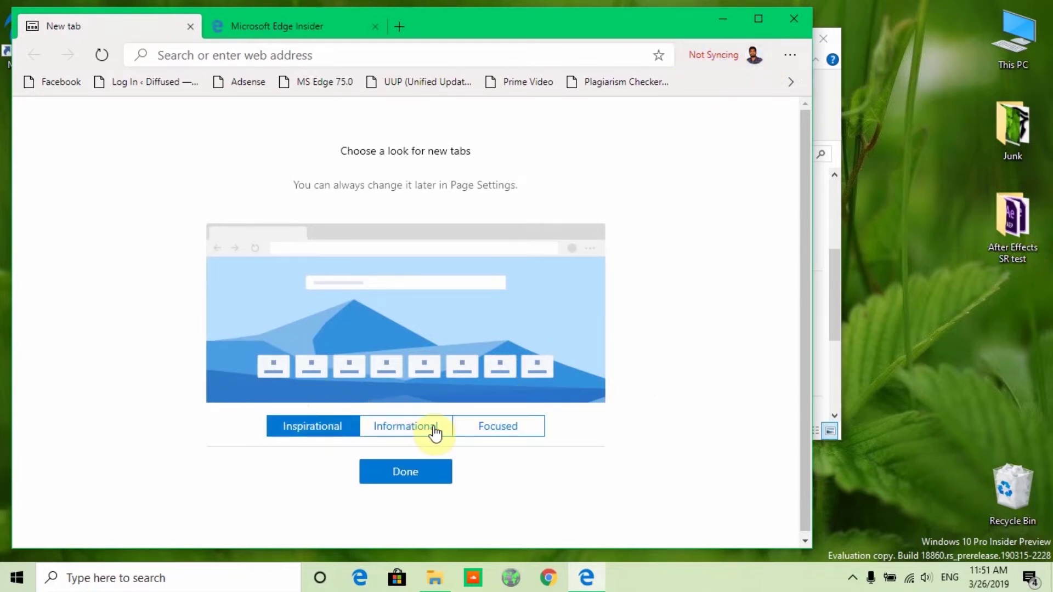
{"action": "left_click", "coordinate": [412, 475]}
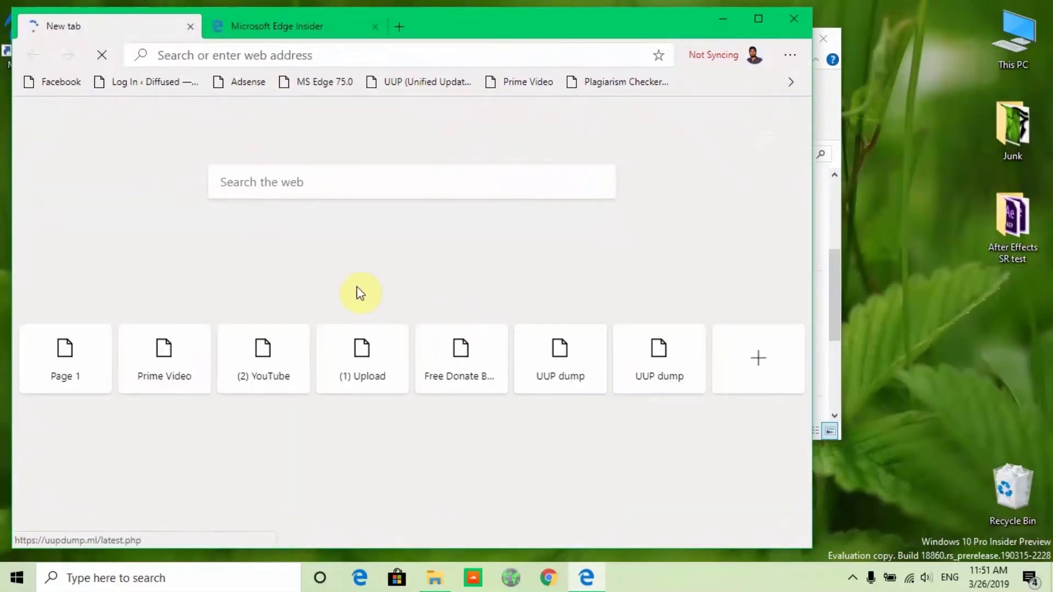
{"action": "left_click", "coordinate": [754, 21]}
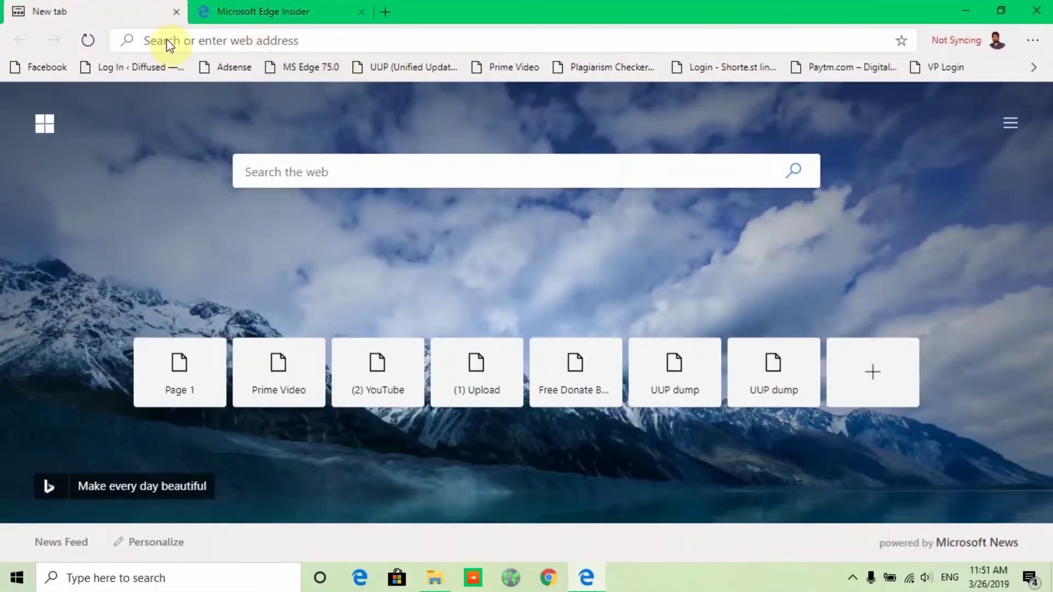
- Fill in the first name, last name and e-mail address on the Microsoft Edge Insider sign-up form
{"action": "left_click", "coordinate": [265, 12]}
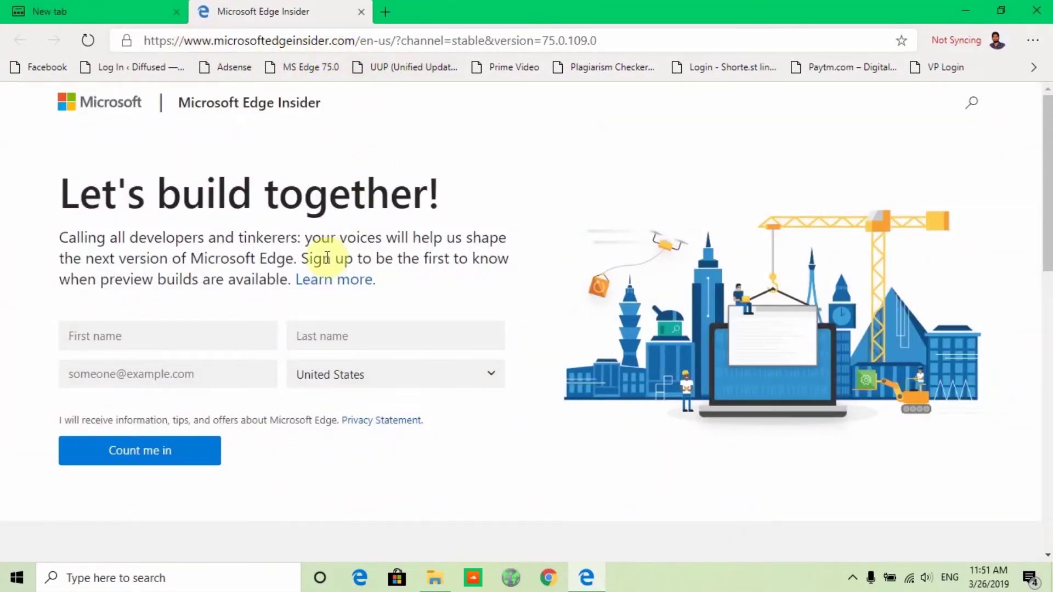
{"action": "left_click", "coordinate": [199, 341]}
{"action": "type", "text": "Roshan"}
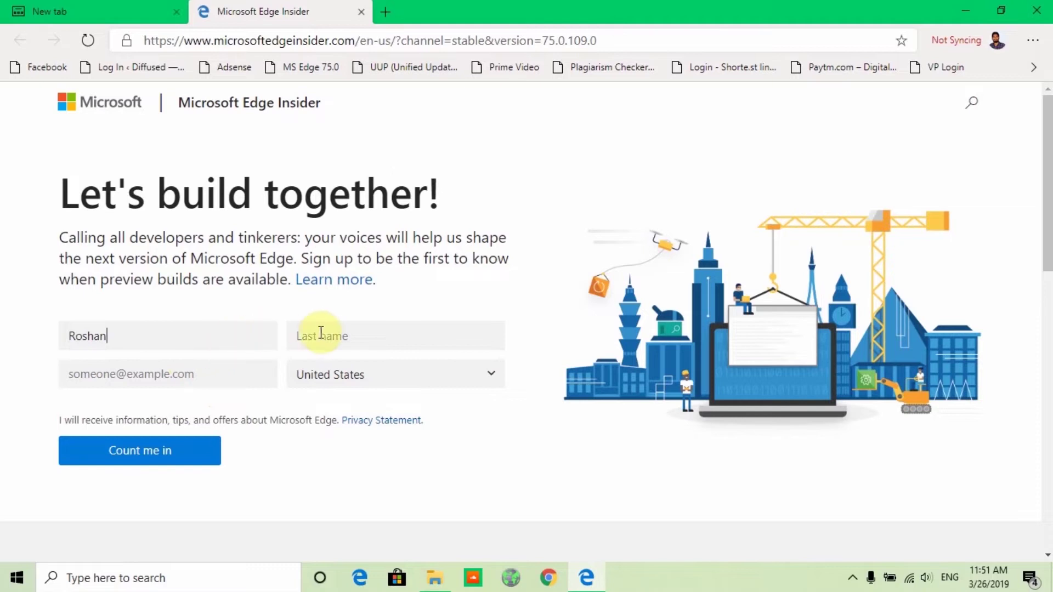
{"action": "left_click", "coordinate": [324, 334]}
{"action": "left_click", "coordinate": [142, 375]}
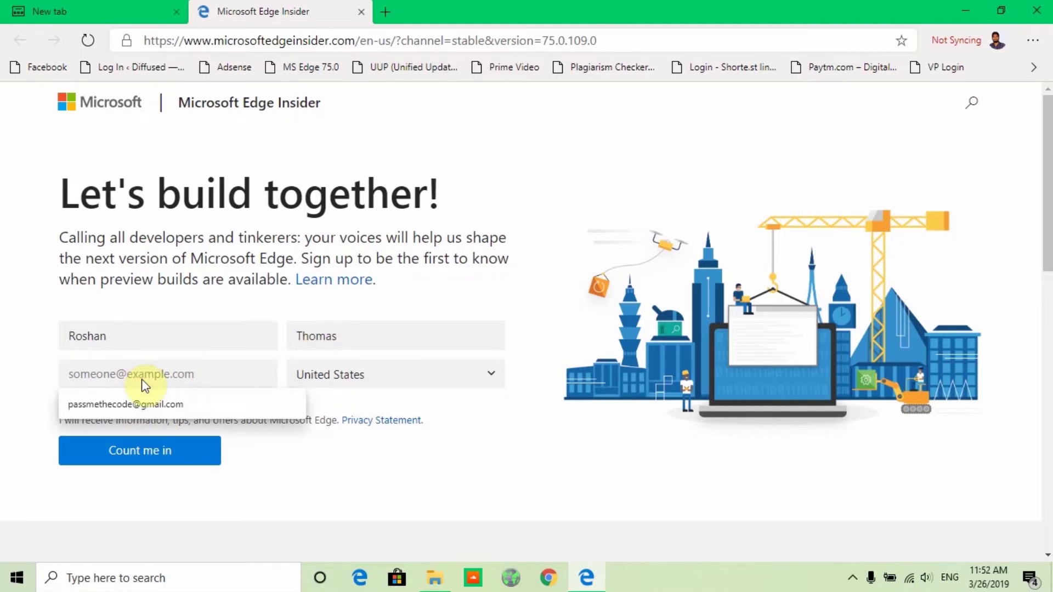
{"action": "left_click", "coordinate": [141, 404]}
- Set the sign-up form's country to India and submit the registration
{"action": "left_click", "coordinate": [373, 379]}
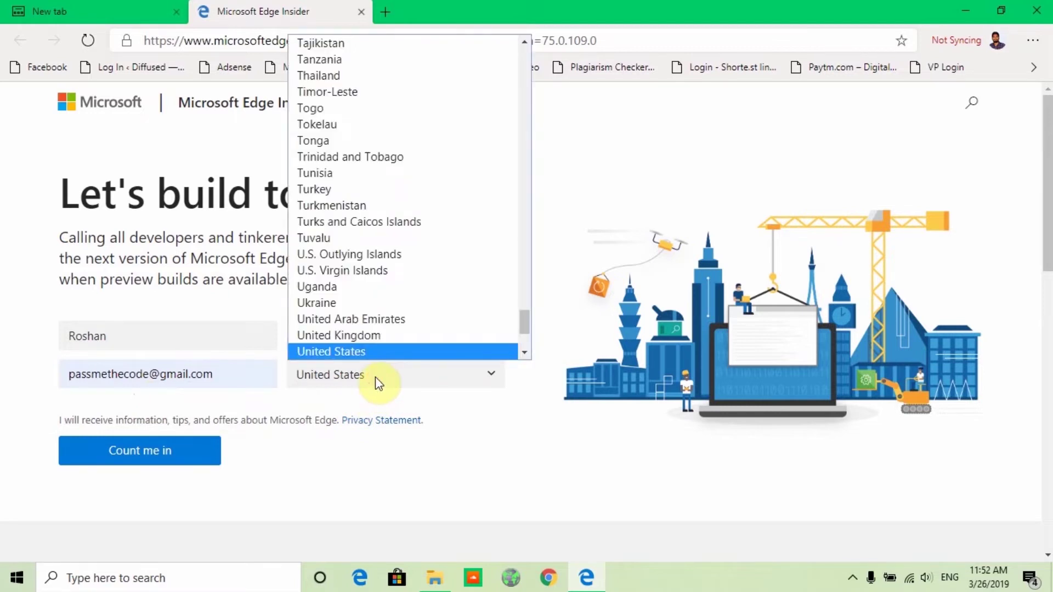
{"action": "key", "text": "i"}
{"action": "key", "text": "n"}
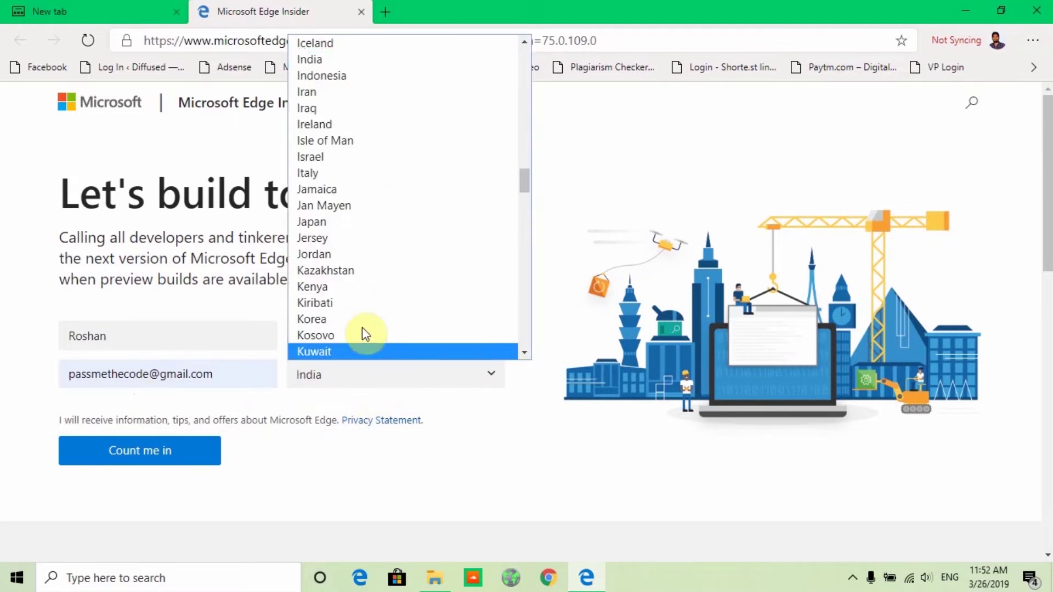
{"action": "key", "text": "Return"}
{"action": "left_click", "coordinate": [159, 453]}
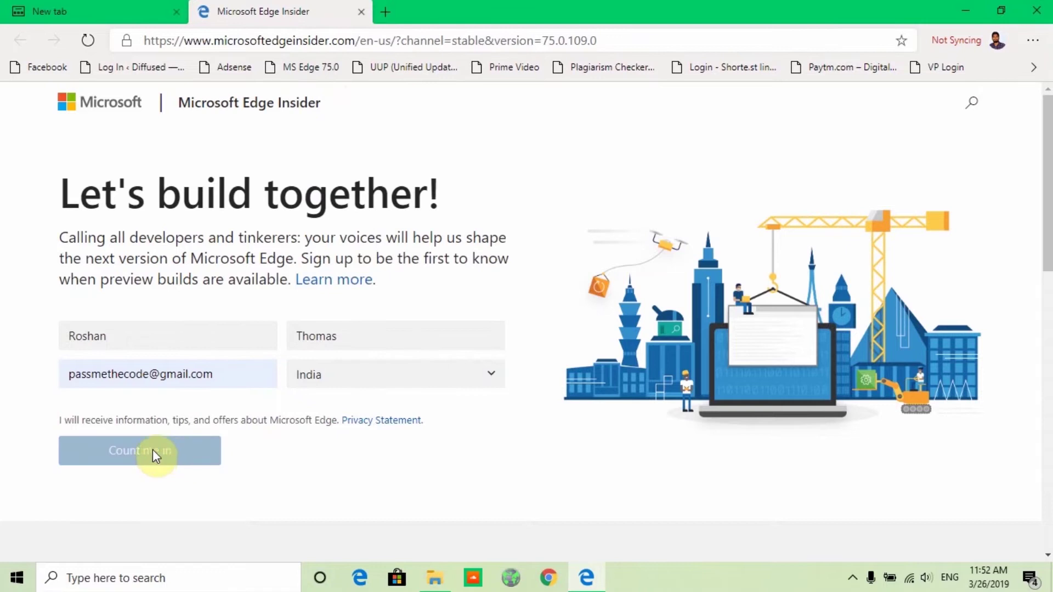
{"action": "left_click", "coordinate": [148, 325]}
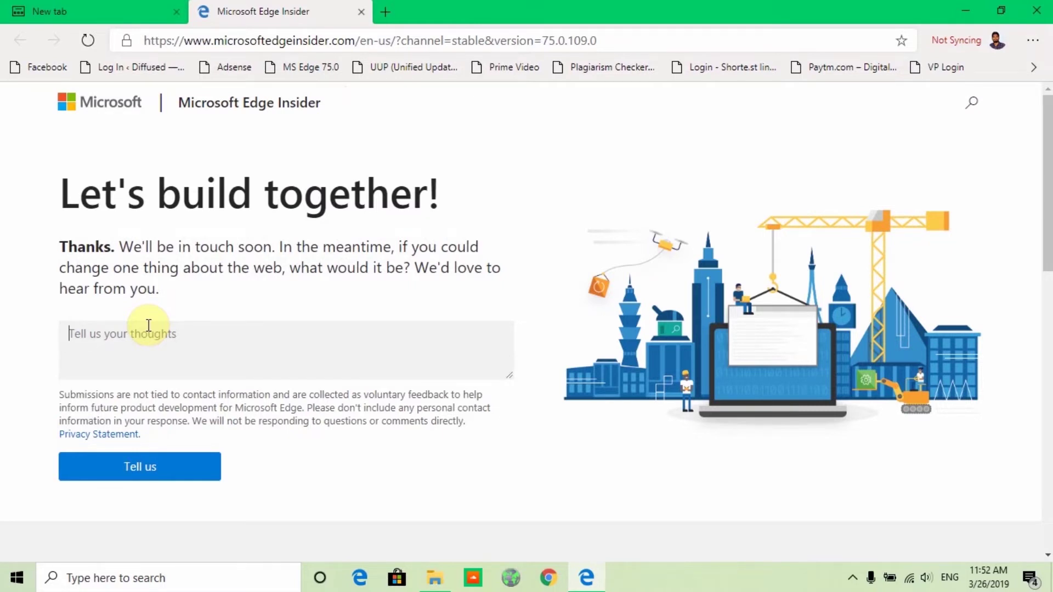
- Apply the Focused layout to the new tab page and look through the page
{"action": "left_click", "coordinate": [77, 10]}
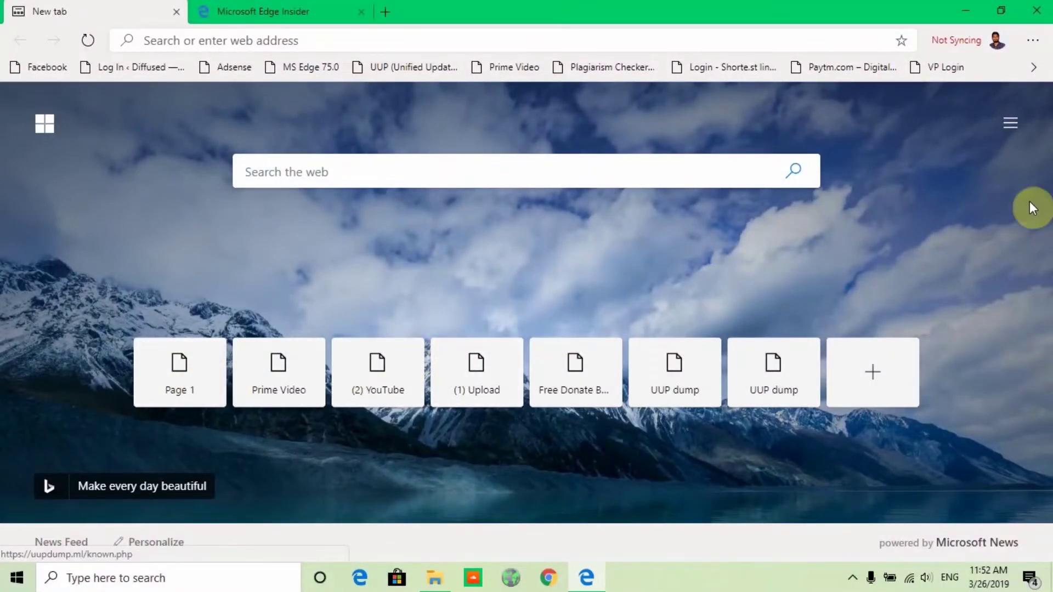
{"action": "left_click", "coordinate": [1015, 130]}
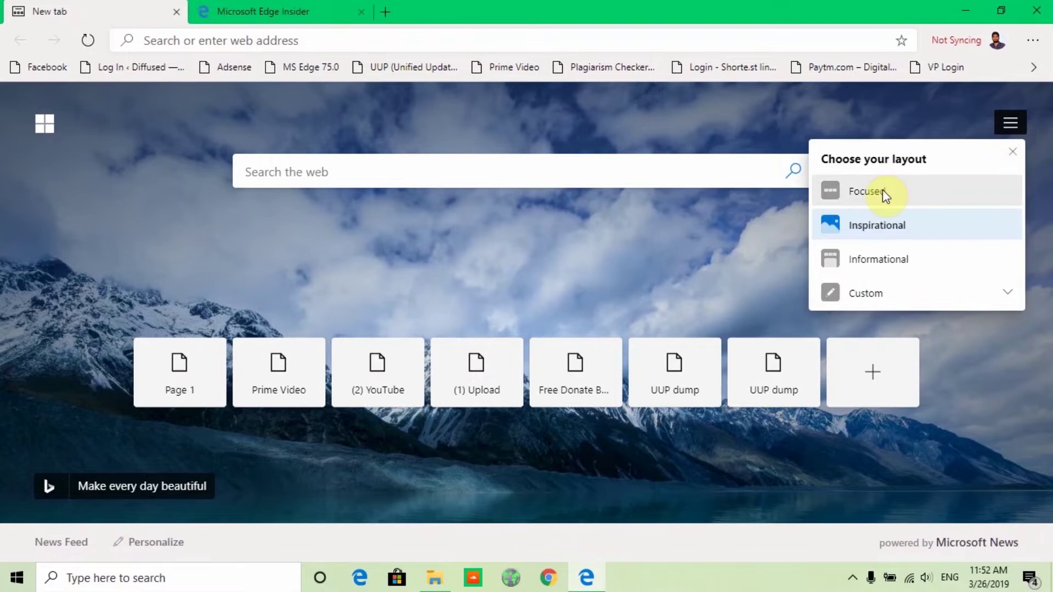
{"action": "left_click", "coordinate": [902, 190]}
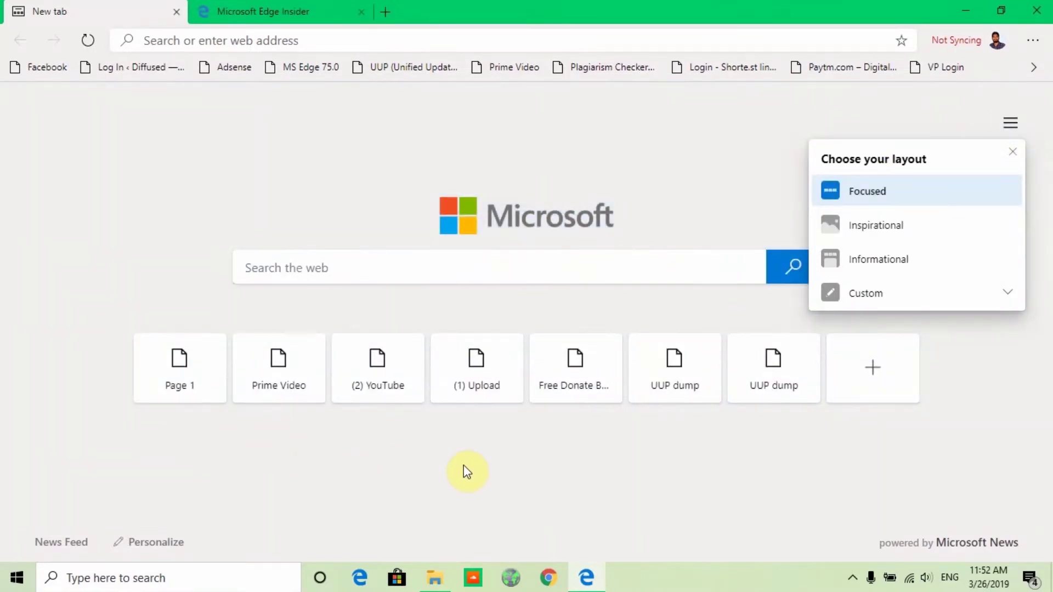
{"action": "left_click", "coordinate": [633, 467]}
{"action": "scroll", "coordinate": [630, 433], "scroll_direction": "down", "scroll_amount": 3}
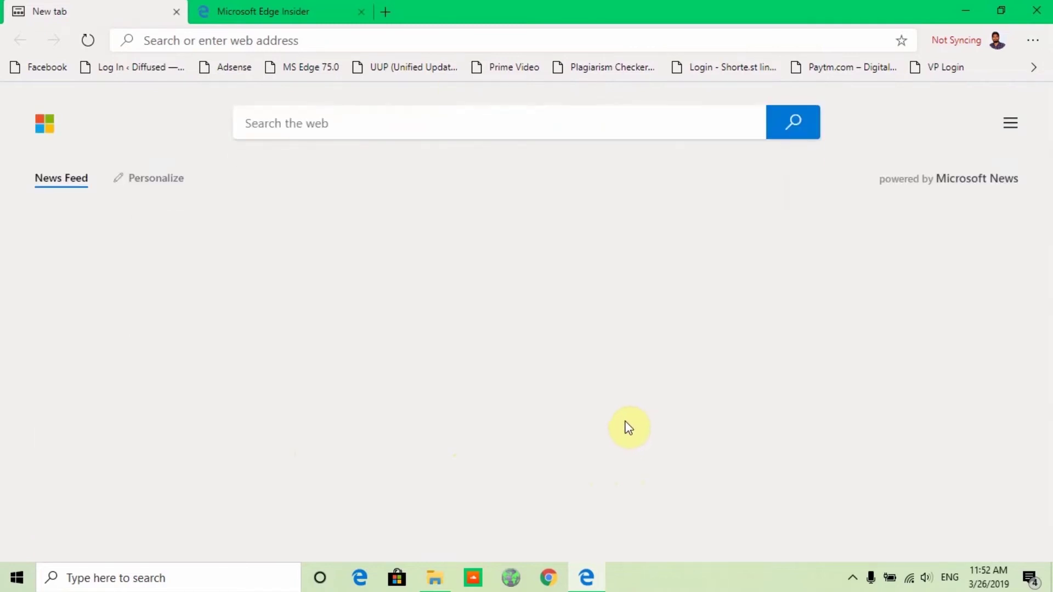
{"action": "scroll", "coordinate": [686, 402], "scroll_direction": "up", "scroll_amount": 3}
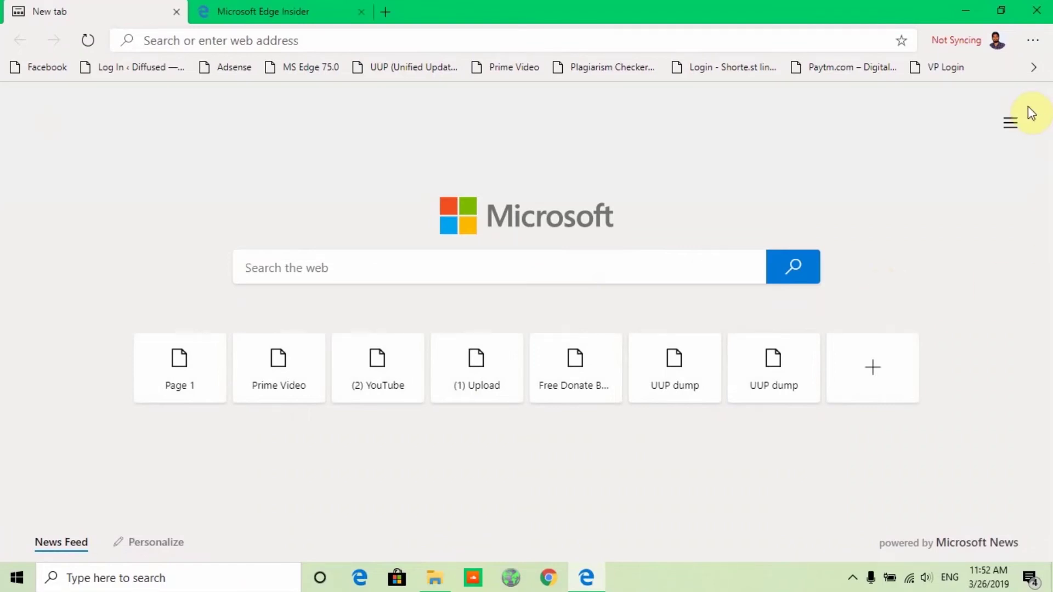
- Try the Inspirational layout on the new tab page and switch it to Informational
{"action": "left_click", "coordinate": [1009, 124]}
{"action": "left_click", "coordinate": [889, 227]}
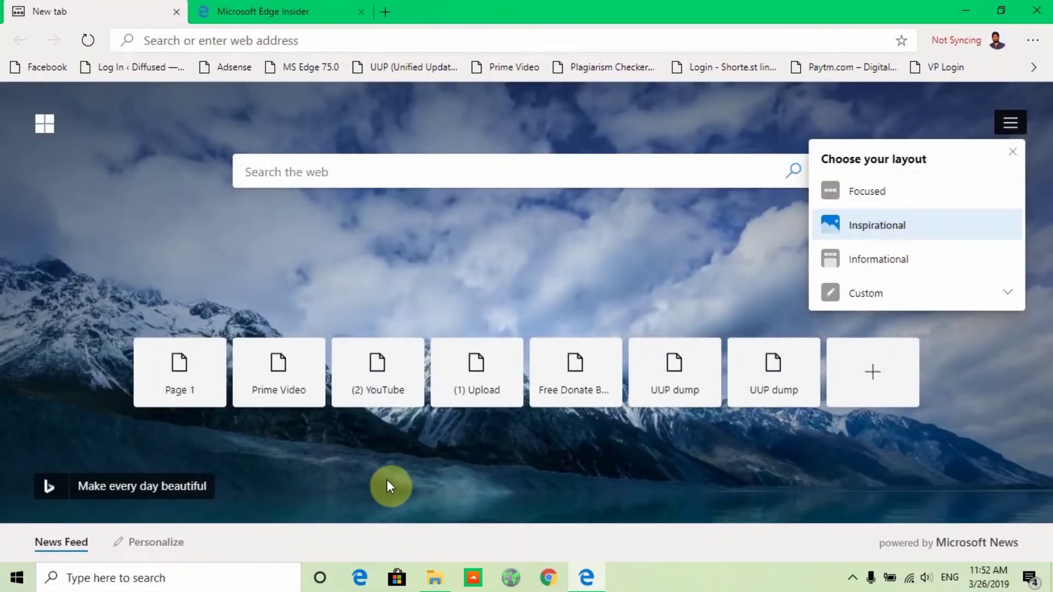
{"action": "scroll", "coordinate": [387, 486], "scroll_direction": "down", "scroll_amount": 2}
{"action": "scroll", "coordinate": [609, 360], "scroll_direction": "up", "scroll_amount": 2}
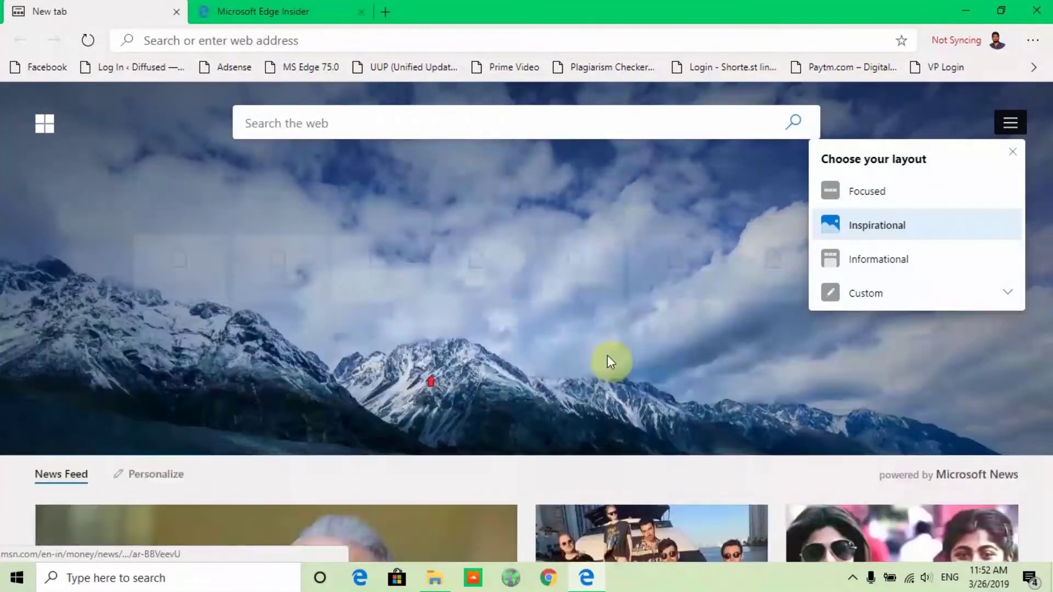
{"action": "left_click", "coordinate": [900, 261]}
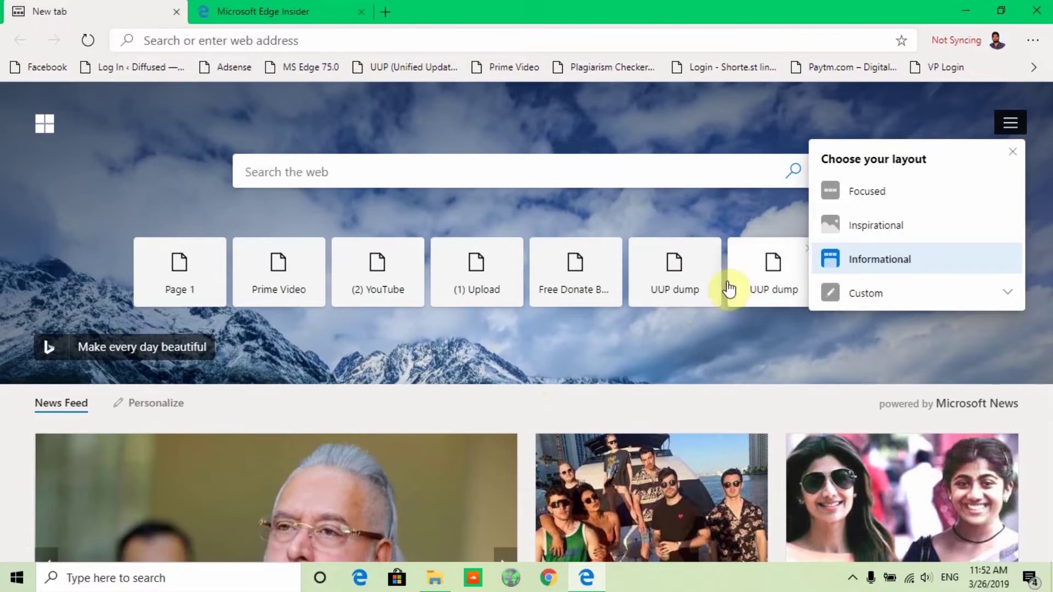
- Select the Custom layout and toggle most visited sites, image of the day and feeds, leaving the first two On and feeds Always
{"action": "left_click", "coordinate": [974, 291]}
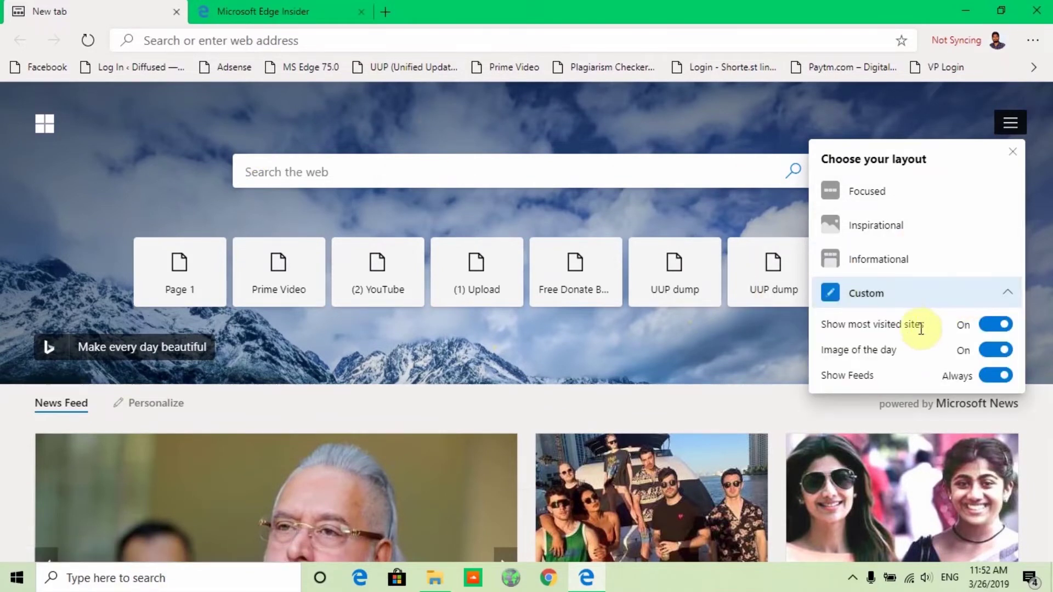
{"action": "left_click", "coordinate": [992, 326]}
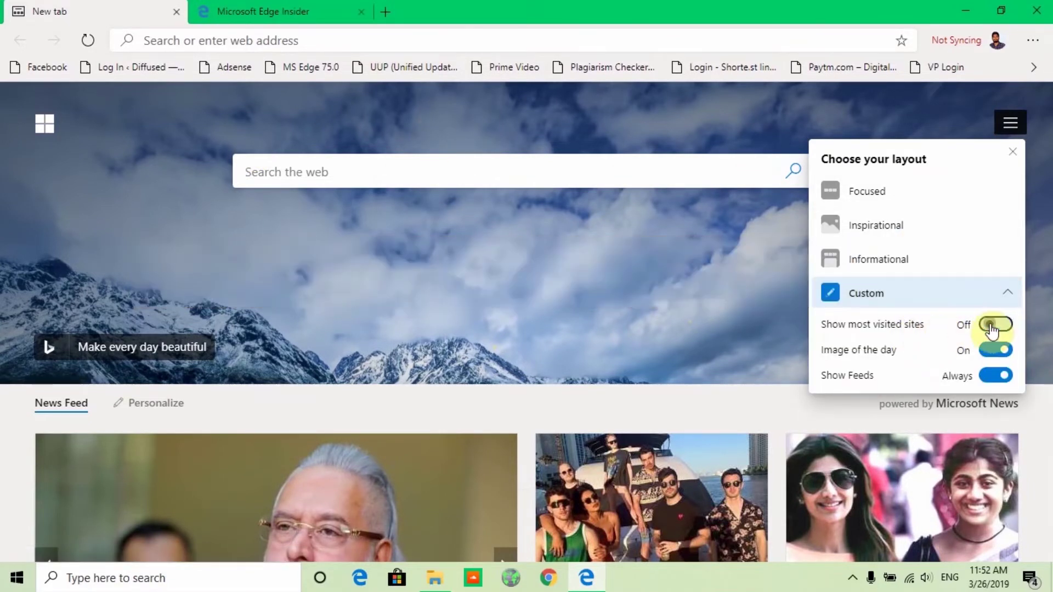
{"action": "left_click", "coordinate": [991, 326]}
{"action": "left_click", "coordinate": [992, 351]}
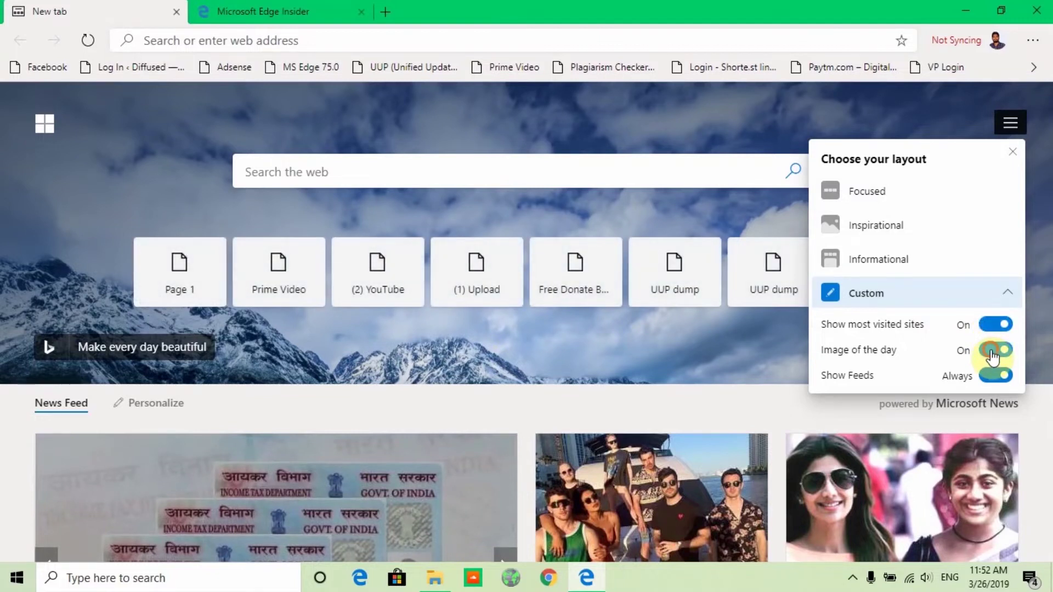
{"action": "left_click", "coordinate": [991, 351]}
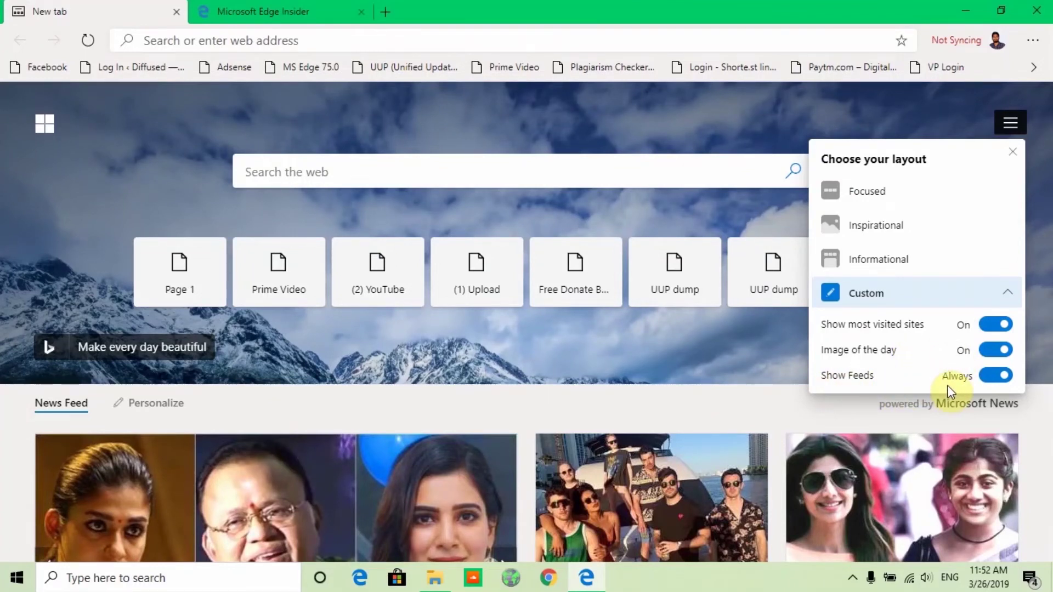
{"action": "left_click", "coordinate": [997, 377]}
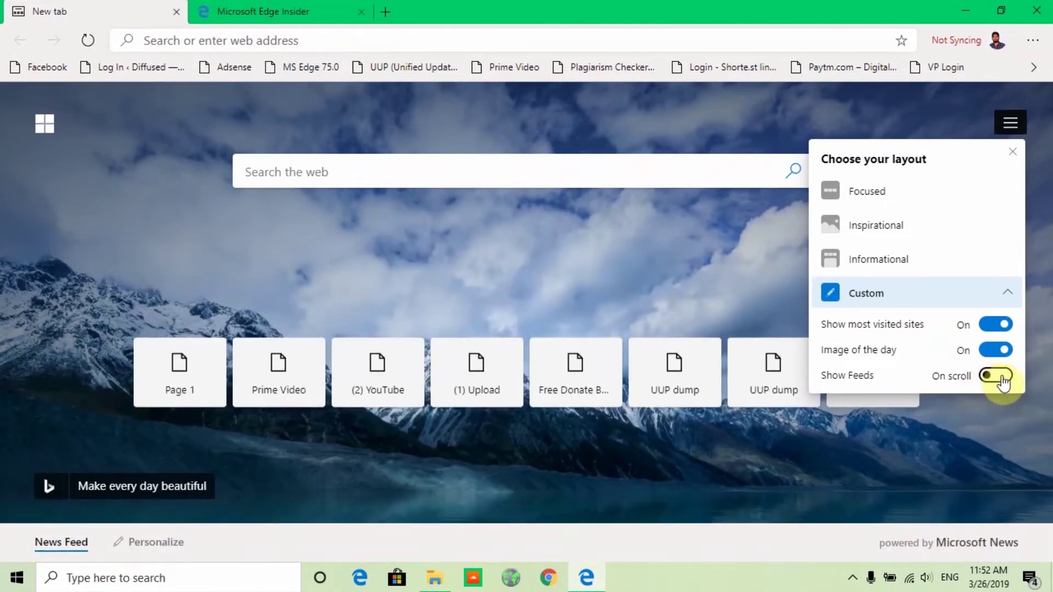
{"action": "left_click", "coordinate": [999, 377]}
{"action": "left_click", "coordinate": [392, 111]}
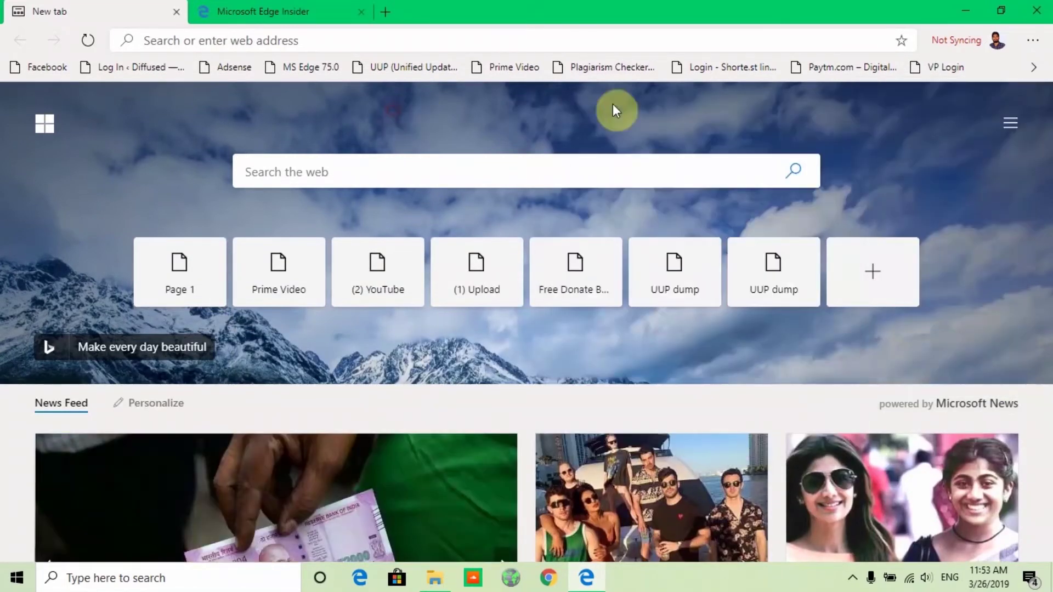
- Browse the overflow favorites, including the Mobile favorites folder inside Imported From Google Chrome
{"action": "left_click", "coordinate": [1033, 68]}
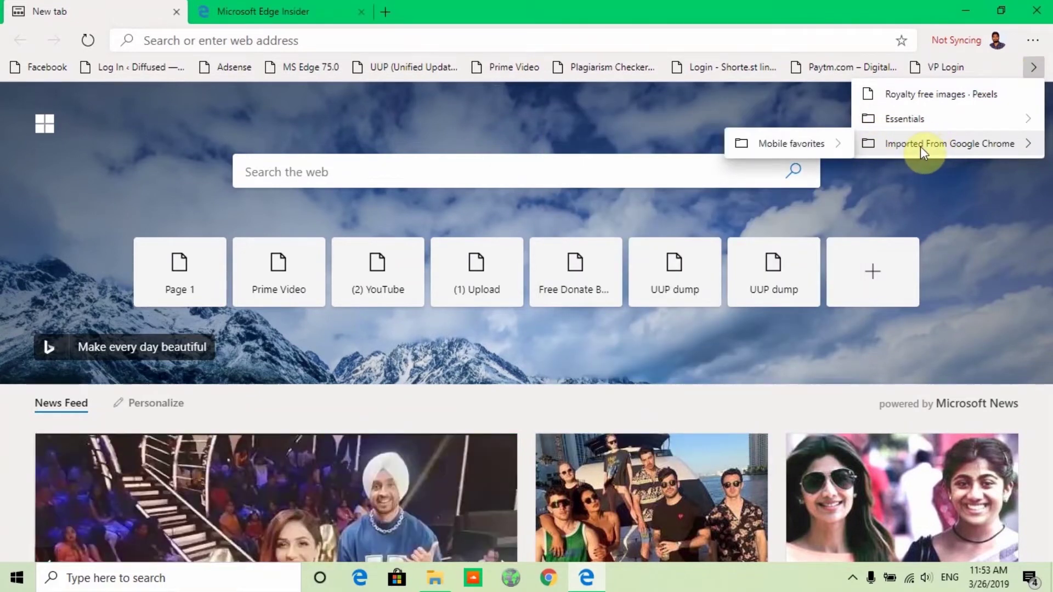
{"action": "mouse_move", "coordinate": [837, 145]}
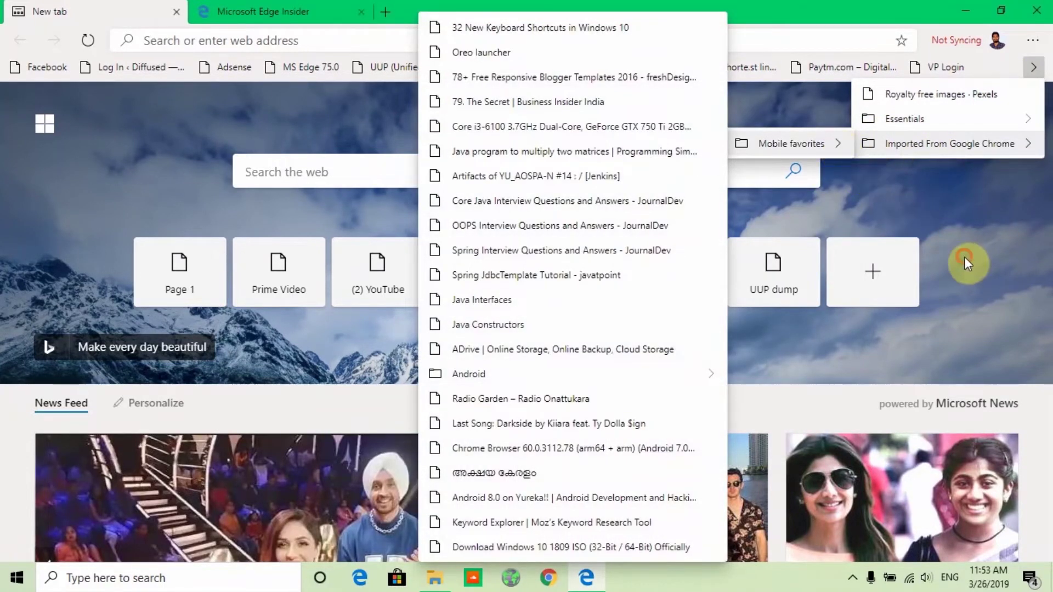
{"action": "left_click", "coordinate": [989, 242]}
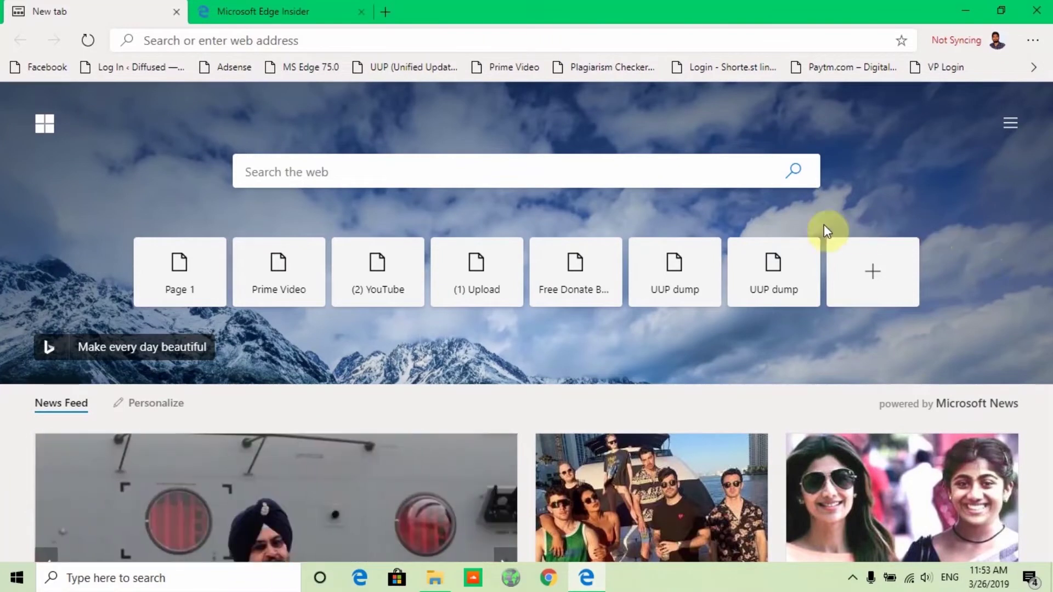
- Review the browser's main commands and the More tools options, and open the Settings page
{"action": "left_click", "coordinate": [1033, 44]}
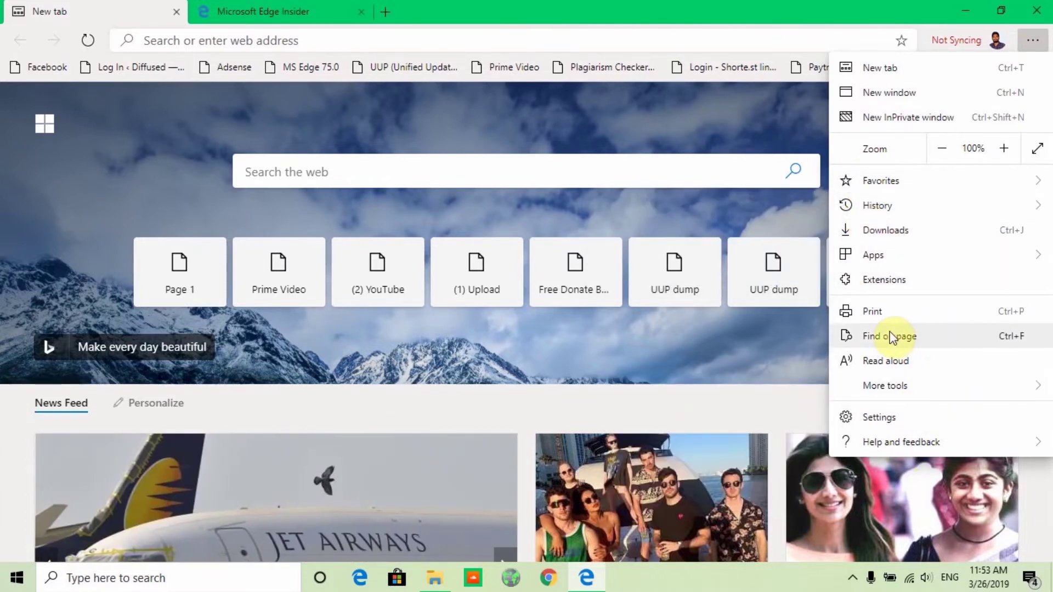
{"action": "mouse_move", "coordinate": [912, 388]}
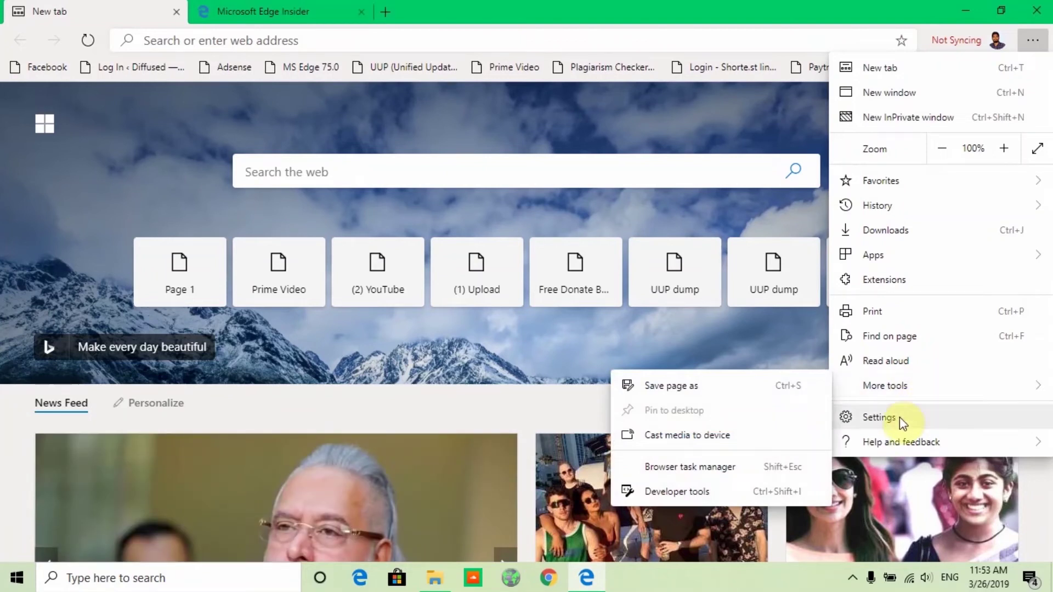
{"action": "left_click", "coordinate": [899, 417]}
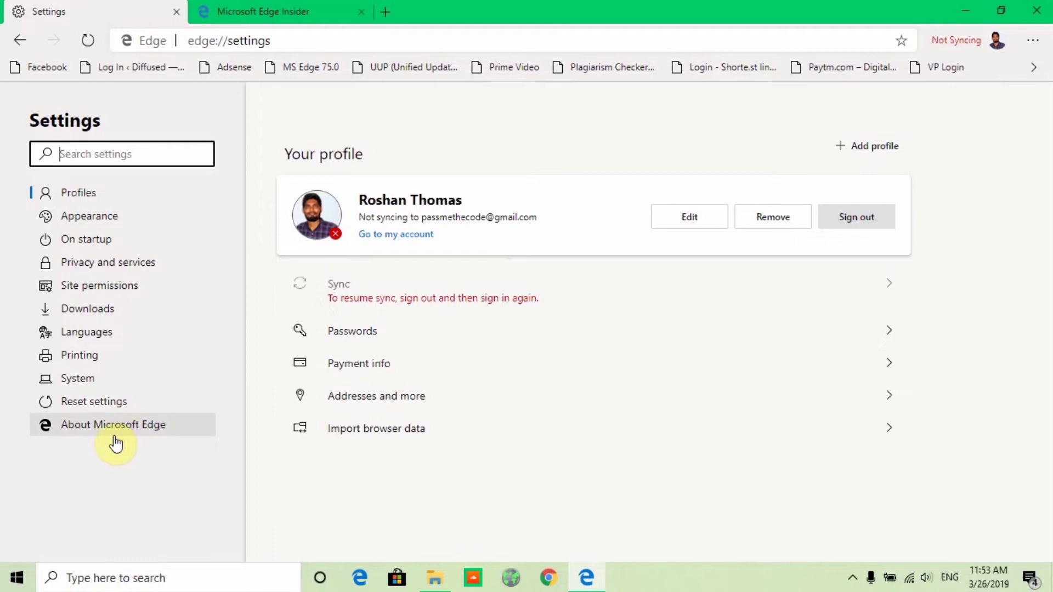
- Examine the version number on the About Microsoft Edge page and return to the Profiles settings
{"action": "left_click", "coordinate": [94, 428]}
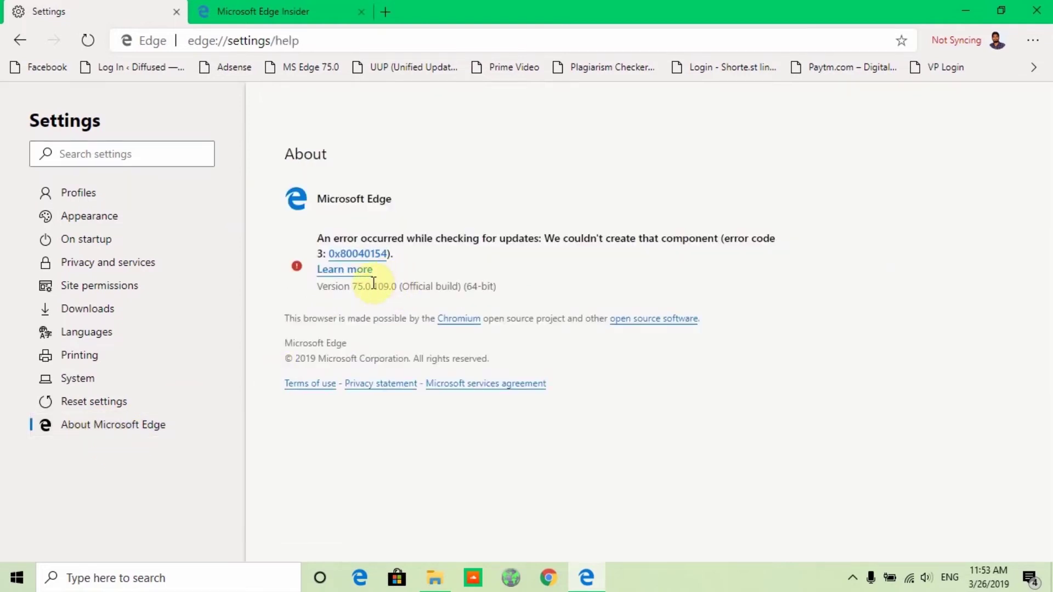
{"action": "left_click_drag", "start_coordinate": [351, 289], "coordinate": [384, 290]}
{"action": "left_click", "coordinate": [470, 299]}
{"action": "left_click", "coordinate": [68, 196]}
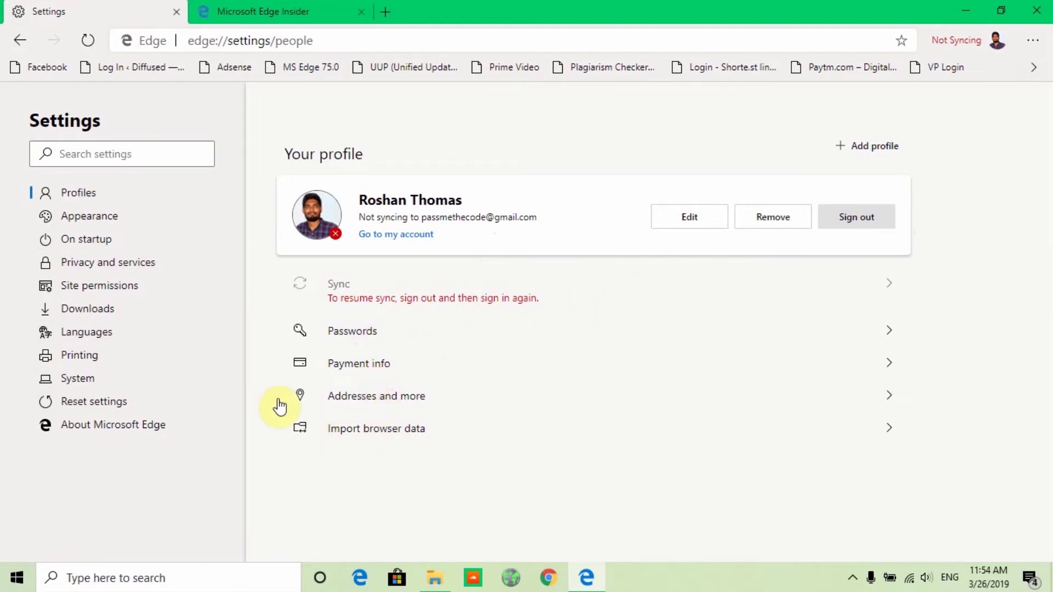
- Try showing the home button in the Appearance settings, switching between the custom URL and New Tab page options, and hide it again
{"action": "left_click", "coordinate": [56, 220]}
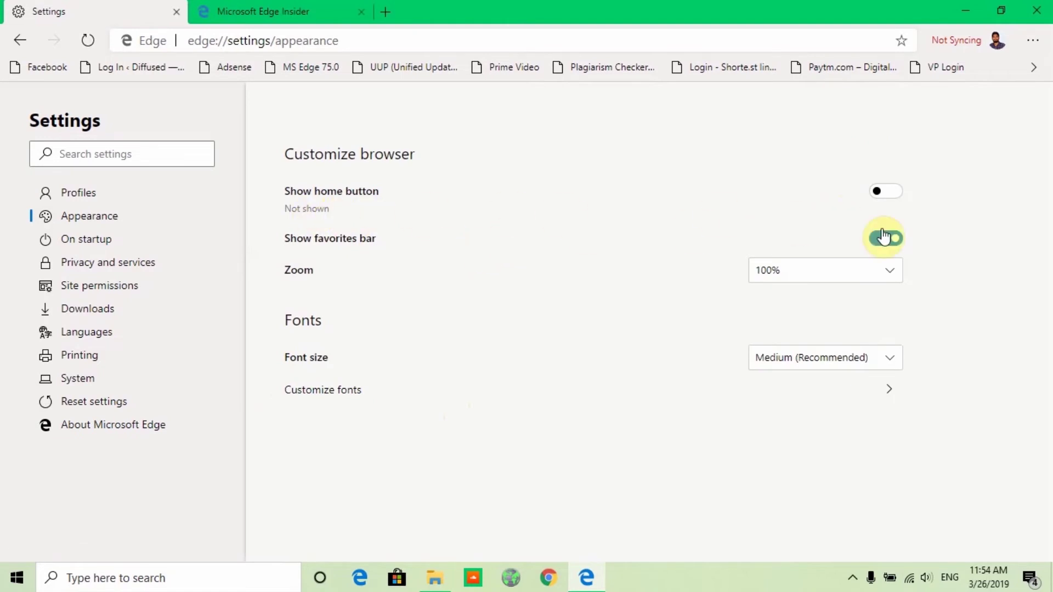
{"action": "left_click", "coordinate": [892, 193]}
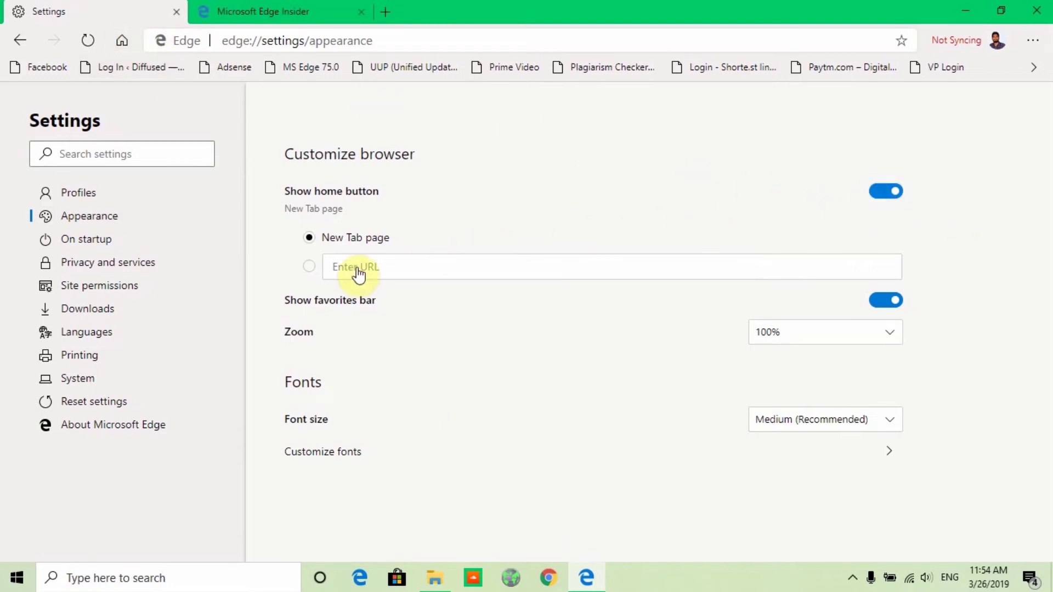
{"action": "left_click", "coordinate": [377, 270]}
{"action": "left_click", "coordinate": [308, 267]}
{"action": "left_click", "coordinate": [311, 238]}
{"action": "left_click", "coordinate": [880, 193]}
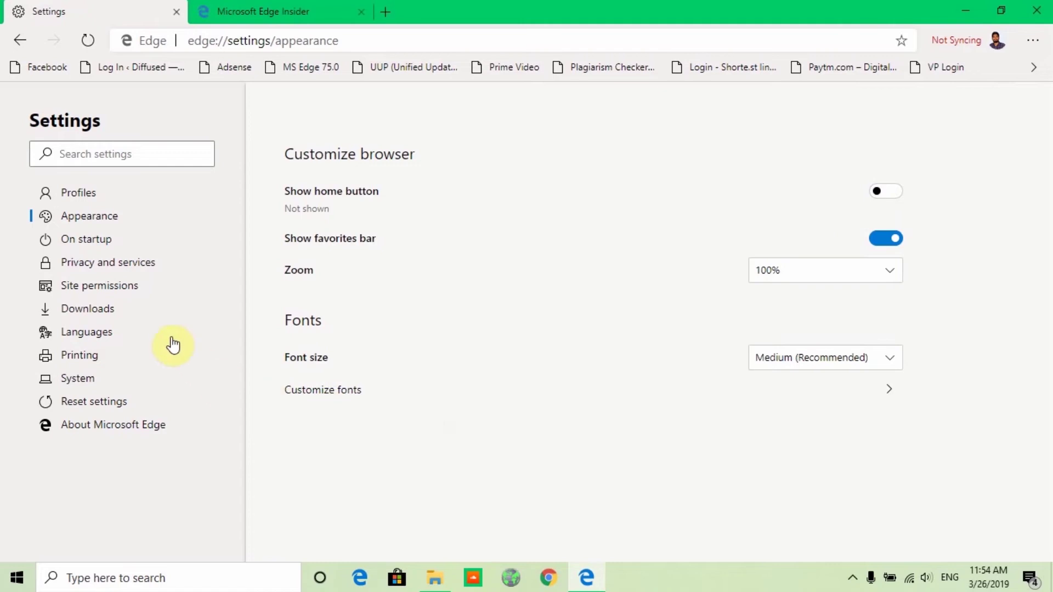
- Look over the On startup options and turn on sending "Do Not Track" requests under Privacy and services
{"action": "left_click", "coordinate": [108, 251]}
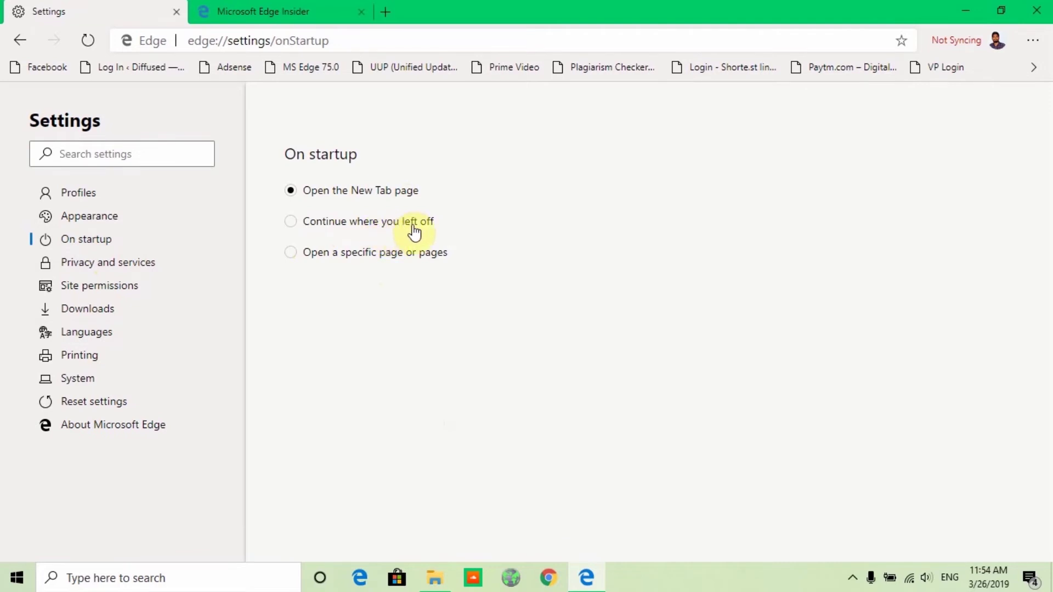
{"action": "left_click", "coordinate": [222, 259]}
{"action": "left_click", "coordinate": [885, 224]}
{"action": "left_click", "coordinate": [501, 425]}
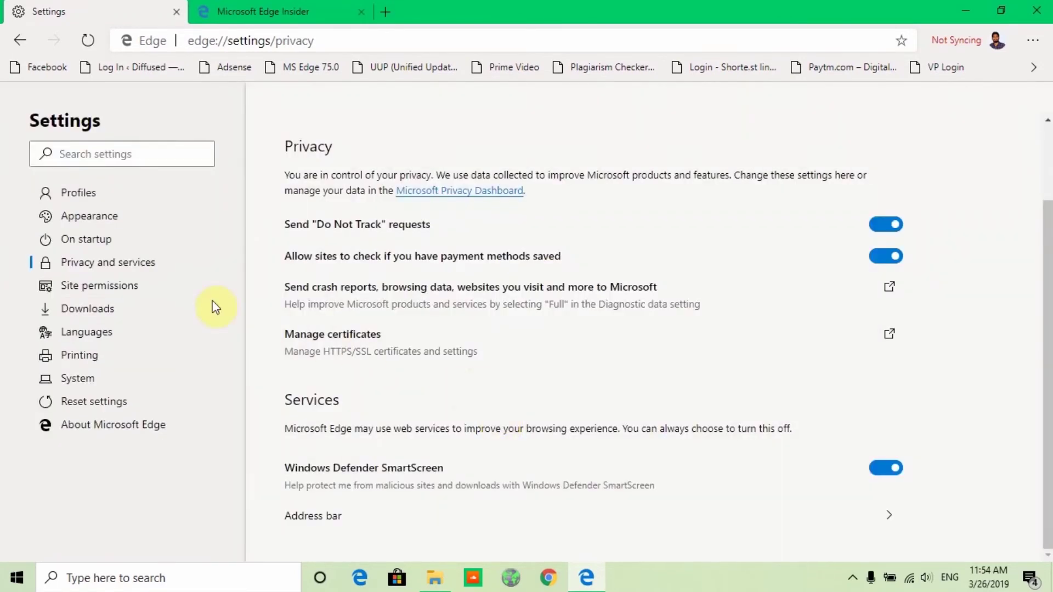
- Examine the full list of Site permissions, from Cookies down to Payment handlers
{"action": "left_click", "coordinate": [90, 285]}
{"action": "left_click_drag", "start_coordinate": [1047, 240], "coordinate": [1045, 189]}
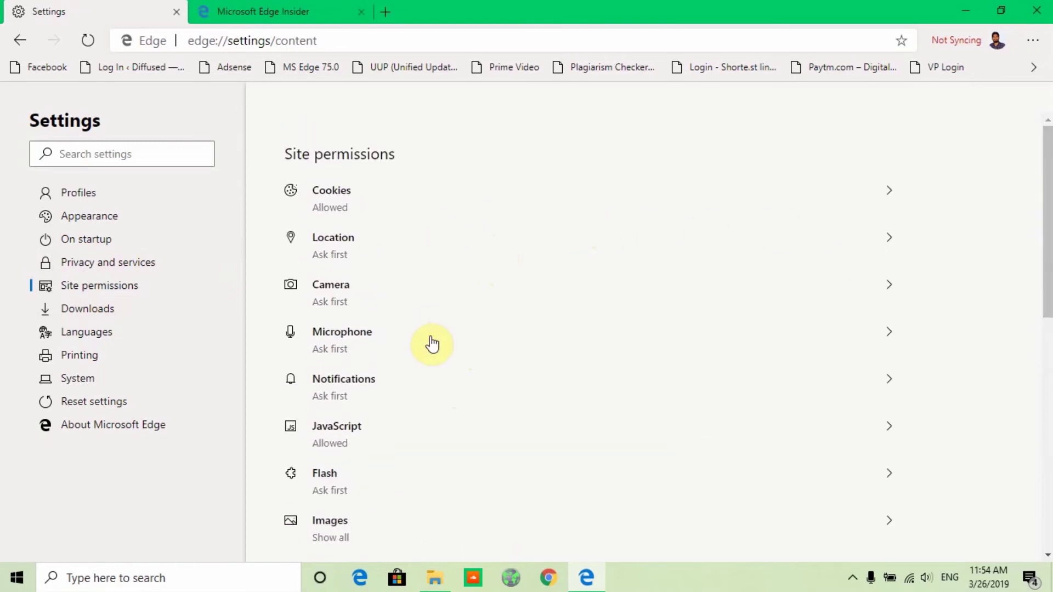
{"action": "scroll", "coordinate": [432, 344], "scroll_direction": "down", "scroll_amount": 10}
{"action": "scroll", "coordinate": [484, 465], "scroll_direction": "down", "scroll_amount": 2}
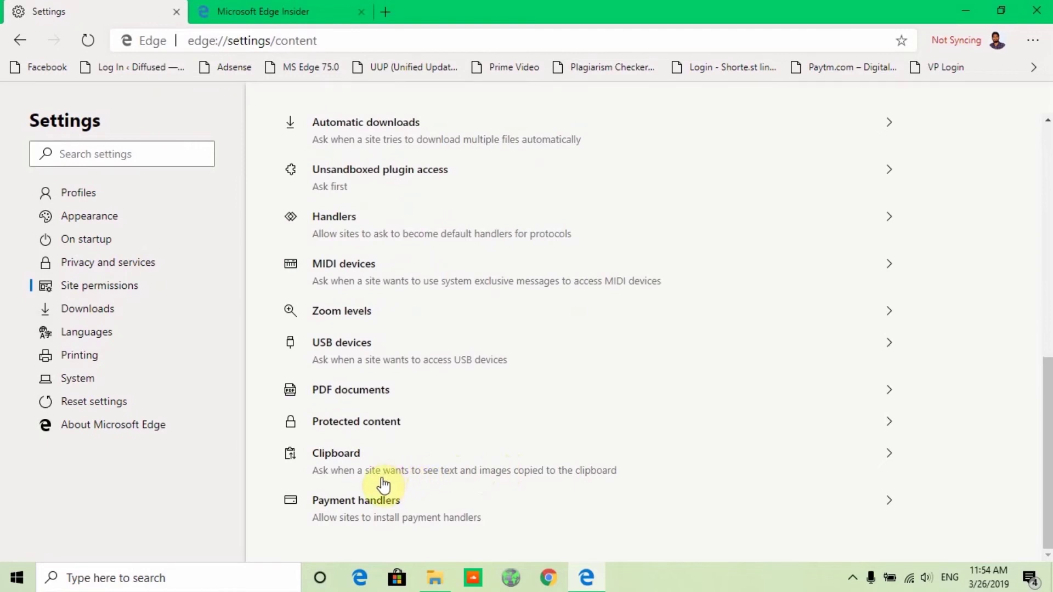
{"action": "scroll", "coordinate": [384, 483], "scroll_direction": "up", "scroll_amount": 4}
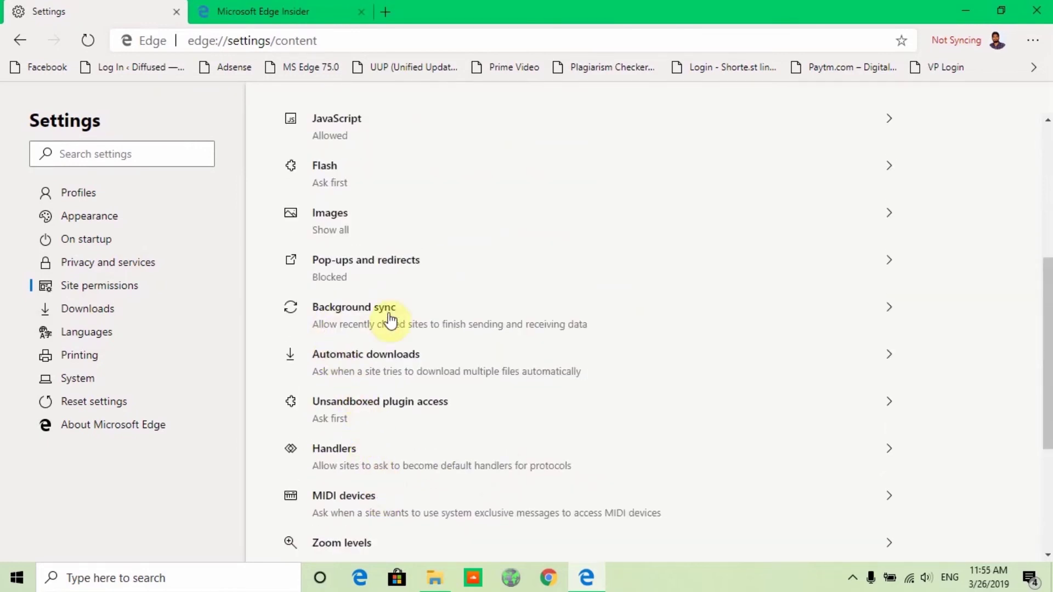
{"action": "scroll", "coordinate": [577, 295], "scroll_direction": "up", "scroll_amount": 4}
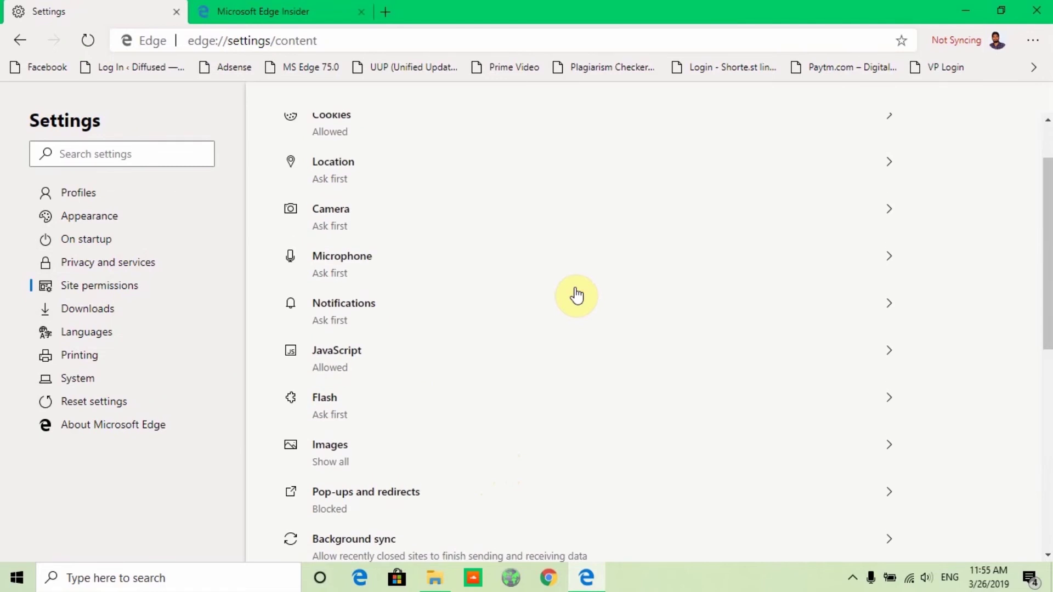
{"action": "scroll", "coordinate": [576, 295], "scroll_direction": "up", "scroll_amount": 2}
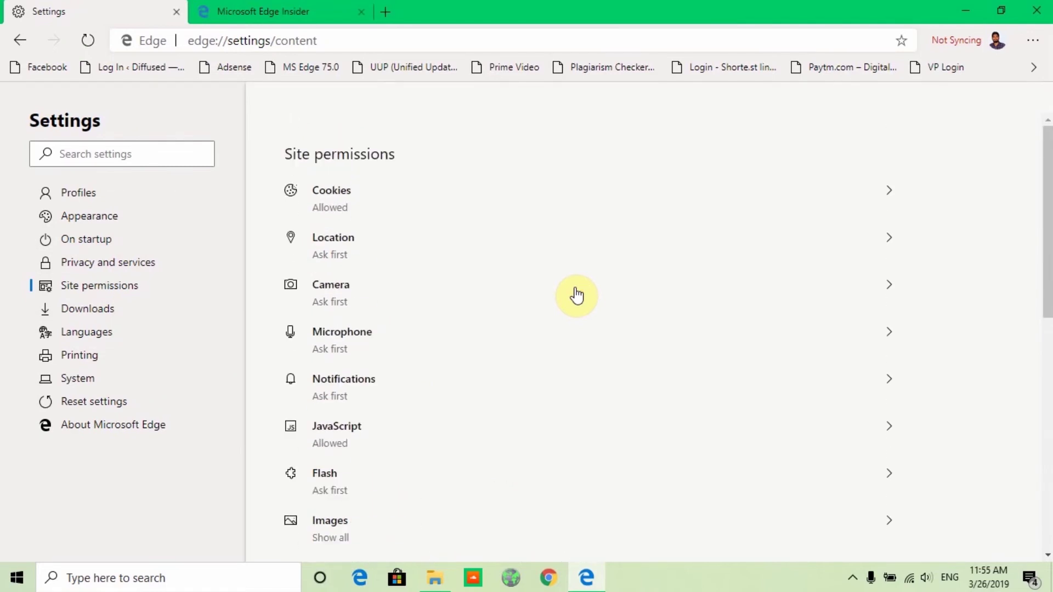
- Review the Downloads and Languages settings, browsing the languages available to add without adding any
{"action": "left_click", "coordinate": [108, 316]}
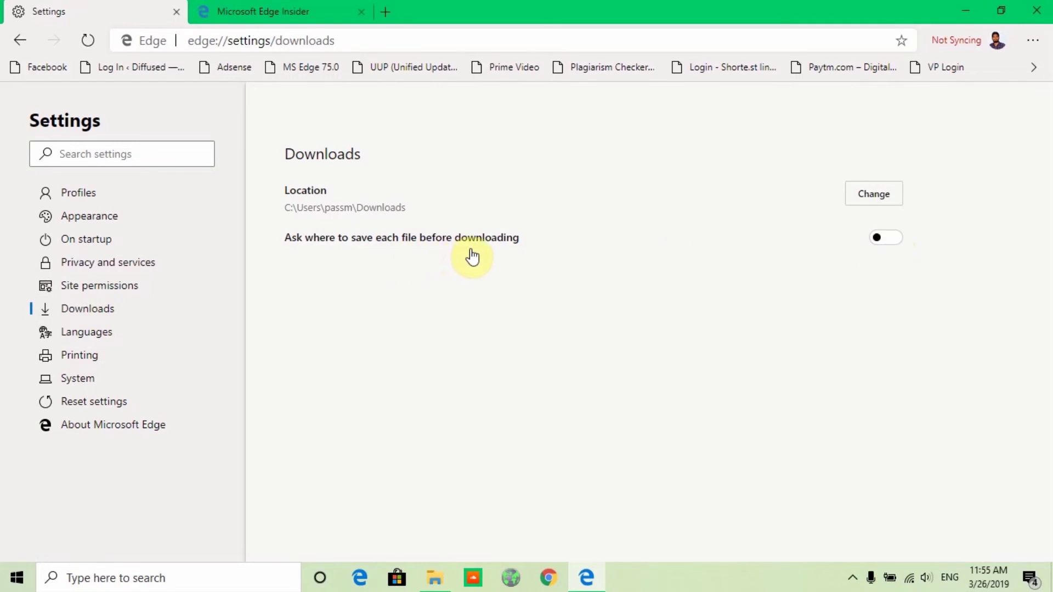
{"action": "left_click", "coordinate": [83, 331]}
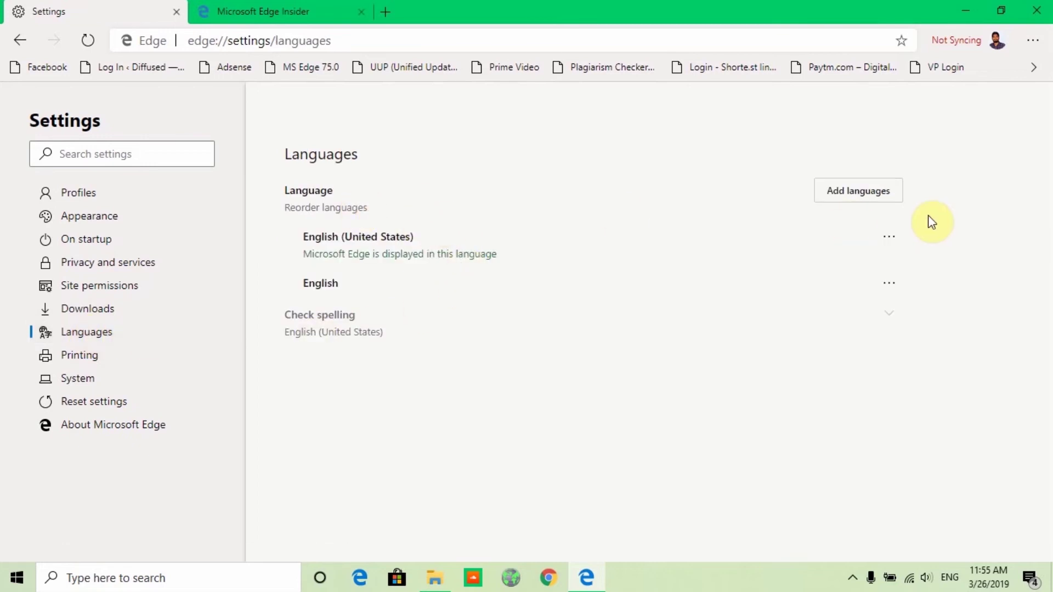
{"action": "left_click", "coordinate": [844, 193]}
{"action": "scroll", "coordinate": [671, 328], "scroll_direction": "down", "scroll_amount": 20}
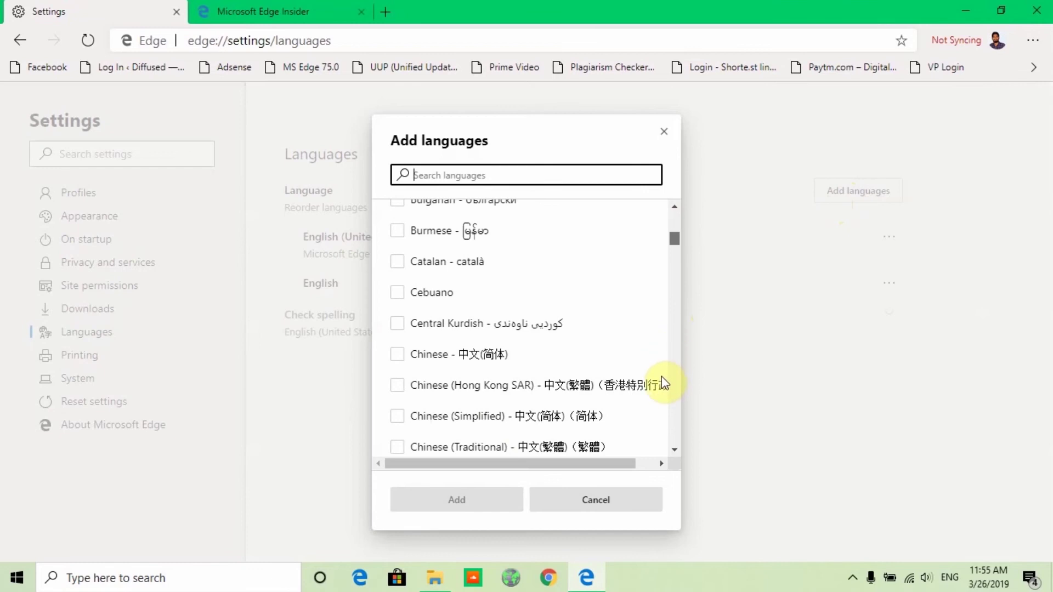
{"action": "left_click", "coordinate": [588, 512]}
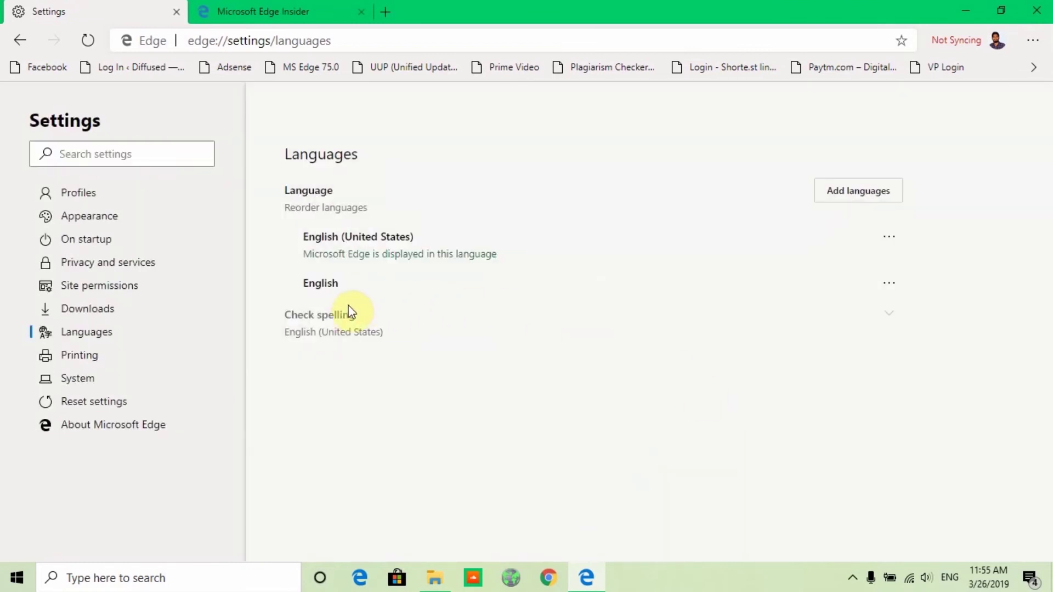
- Review the Printing and System settings and toggle the option to continue running background apps when Microsoft Edge is closed
{"action": "left_click", "coordinate": [121, 374]}
{"action": "left_click", "coordinate": [121, 361]}
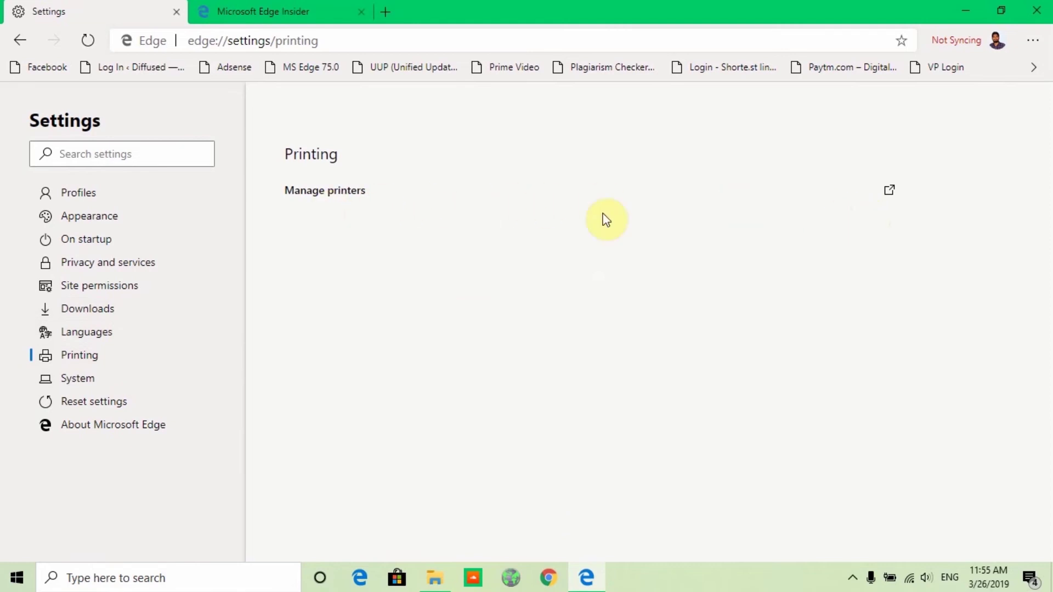
{"action": "left_click", "coordinate": [122, 378]}
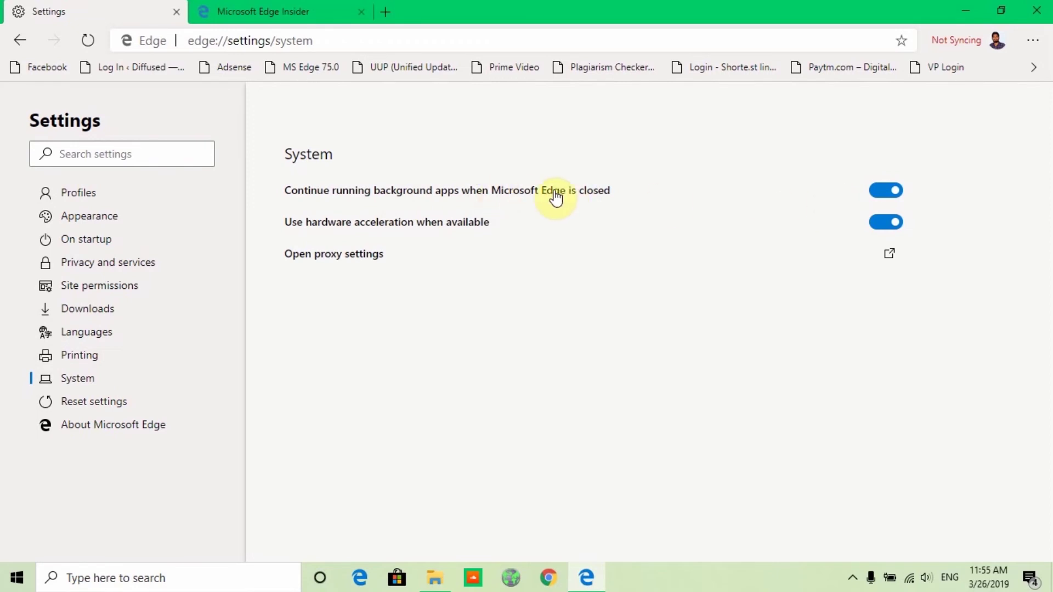
{"action": "left_click", "coordinate": [877, 201]}
- View the confirmation for restoring settings to their default values under Reset settings, and cancel the reset
{"action": "left_click", "coordinate": [87, 407]}
{"action": "left_click", "coordinate": [503, 192]}
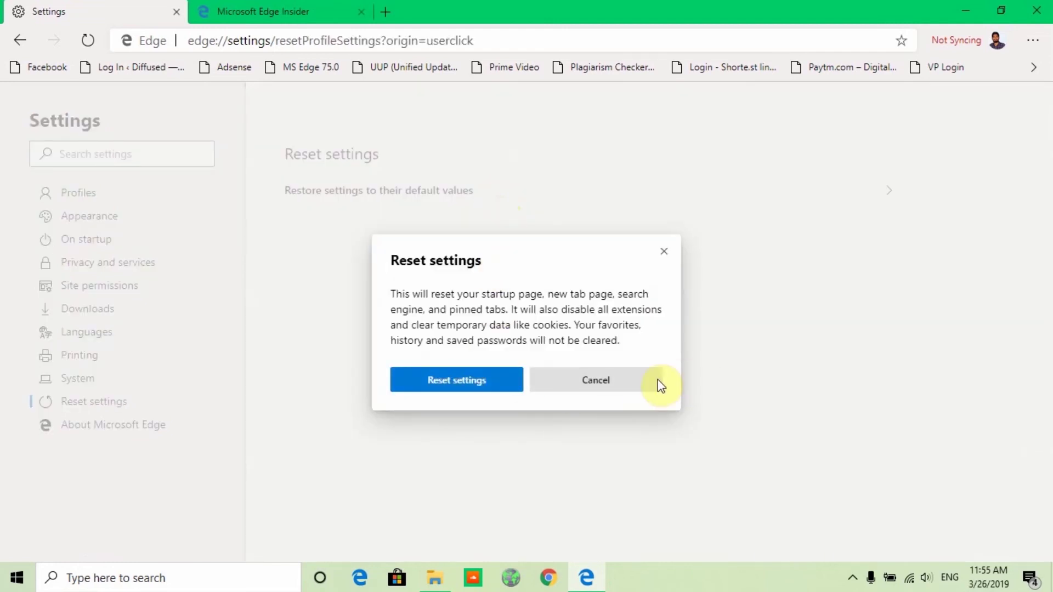
{"action": "left_click", "coordinate": [622, 387]}
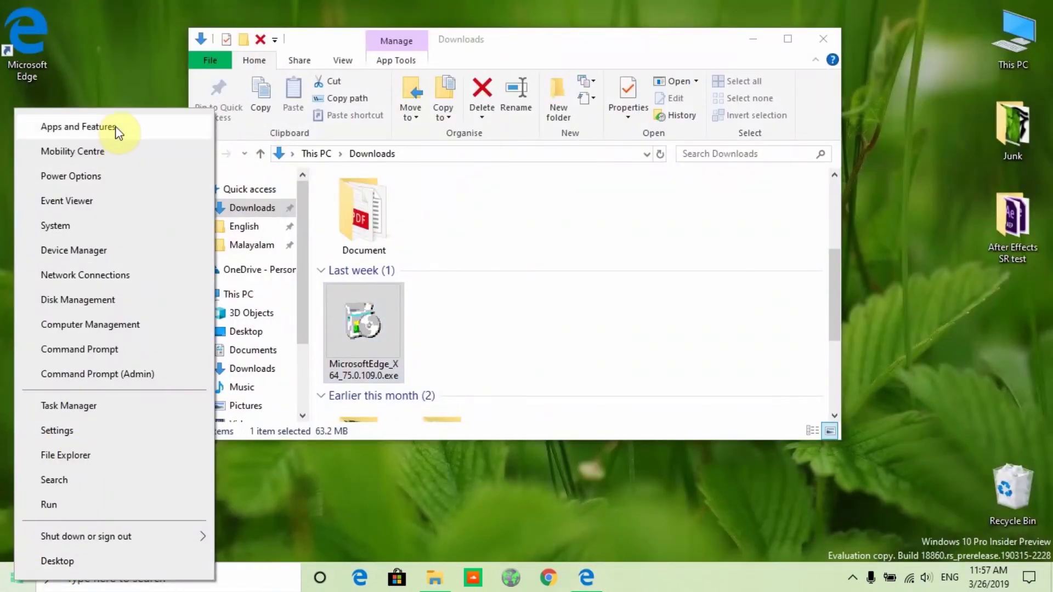
- Switch to Windows Apps & features and compare the uninstall options of the built-in and the preview Microsoft Edge entries
{"action": "left_click", "coordinate": [116, 126]}
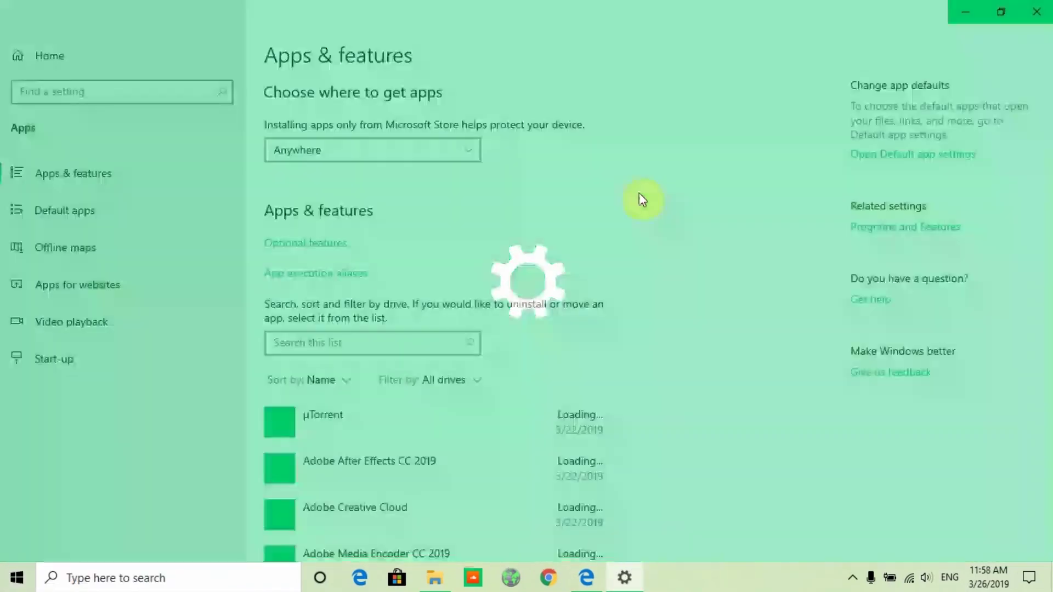
{"action": "scroll", "coordinate": [634, 369], "scroll_direction": "down", "scroll_amount": 10}
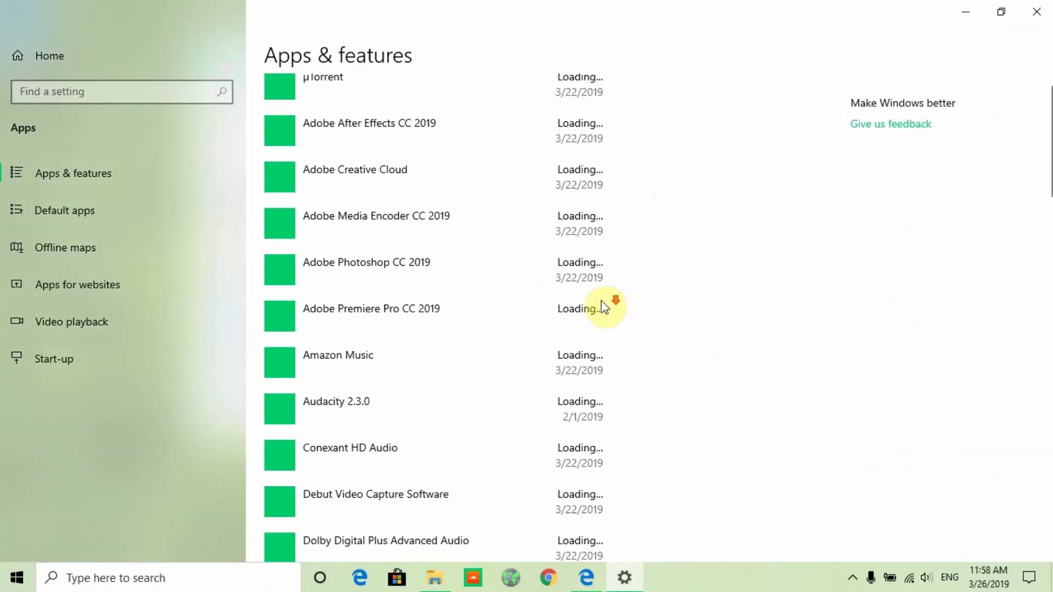
{"action": "scroll", "coordinate": [597, 306], "scroll_direction": "down", "scroll_amount": 8}
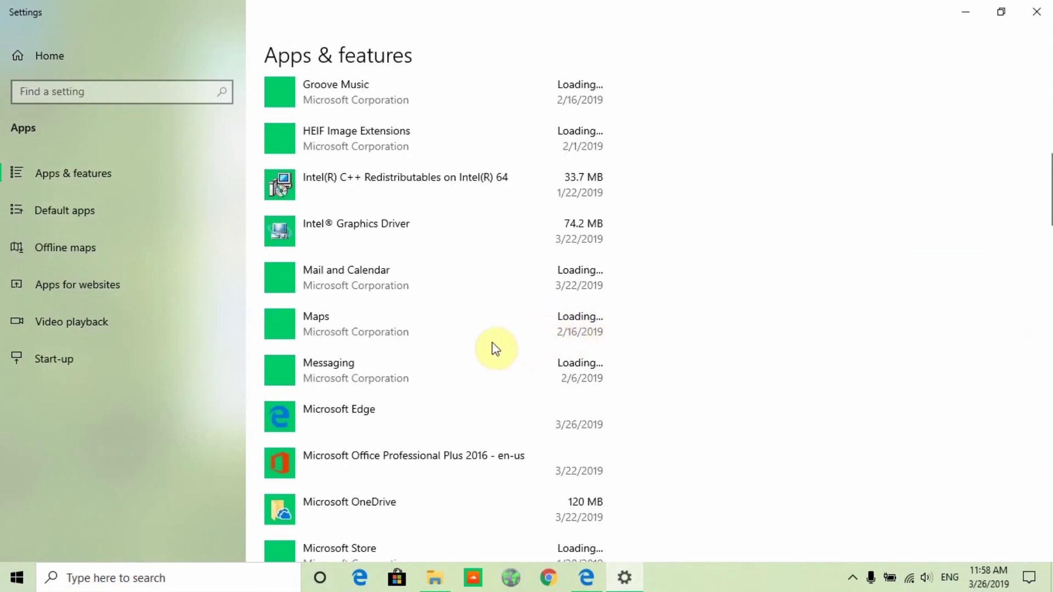
{"action": "scroll", "coordinate": [455, 346], "scroll_direction": "down", "scroll_amount": 1}
{"action": "scroll", "coordinate": [459, 383], "scroll_direction": "down", "scroll_amount": 2}
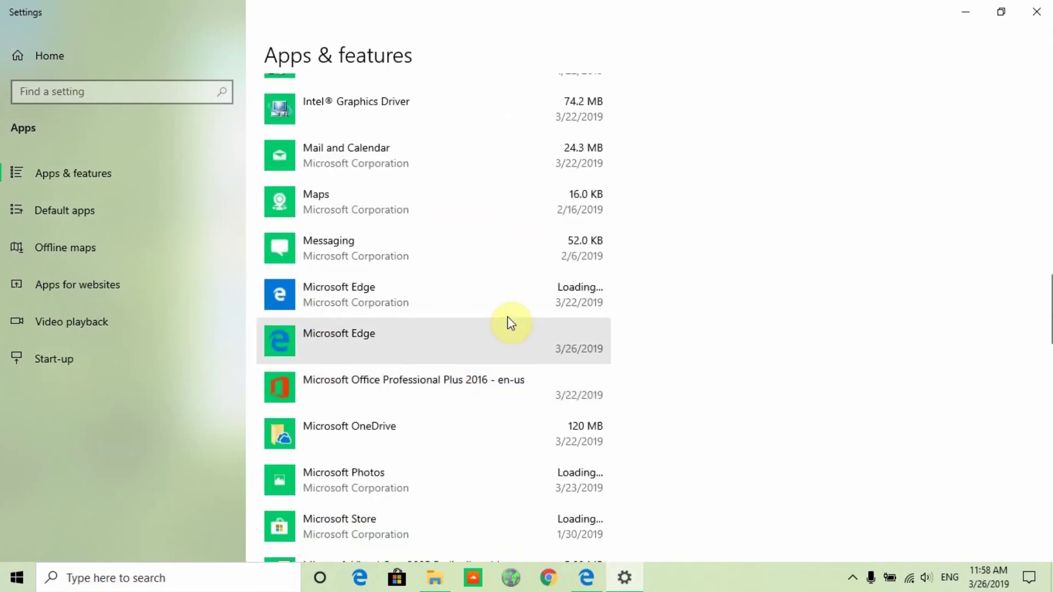
{"action": "left_click", "coordinate": [462, 298]}
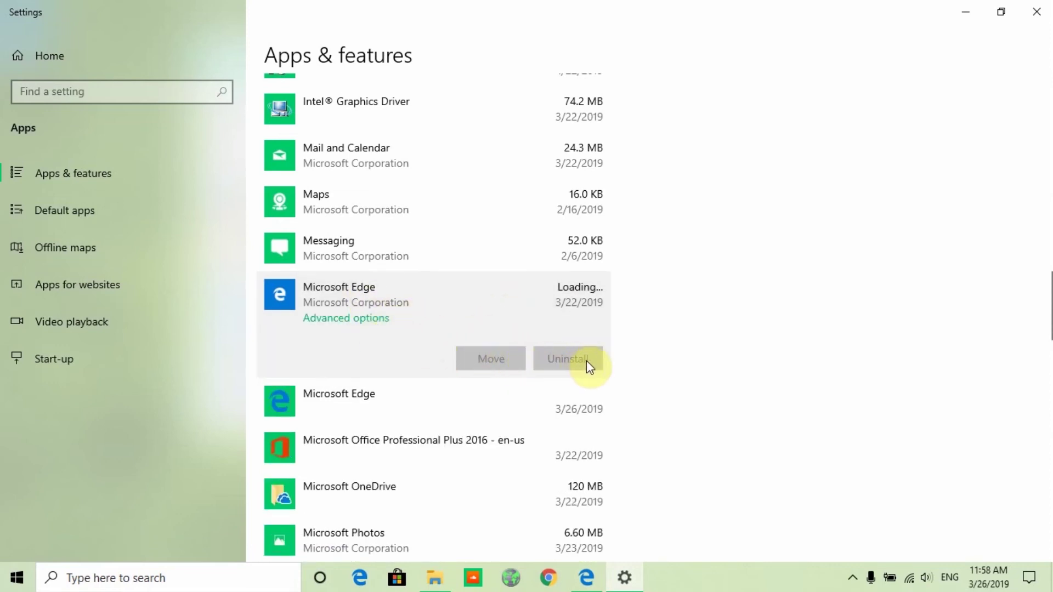
{"action": "left_click", "coordinate": [395, 393]}
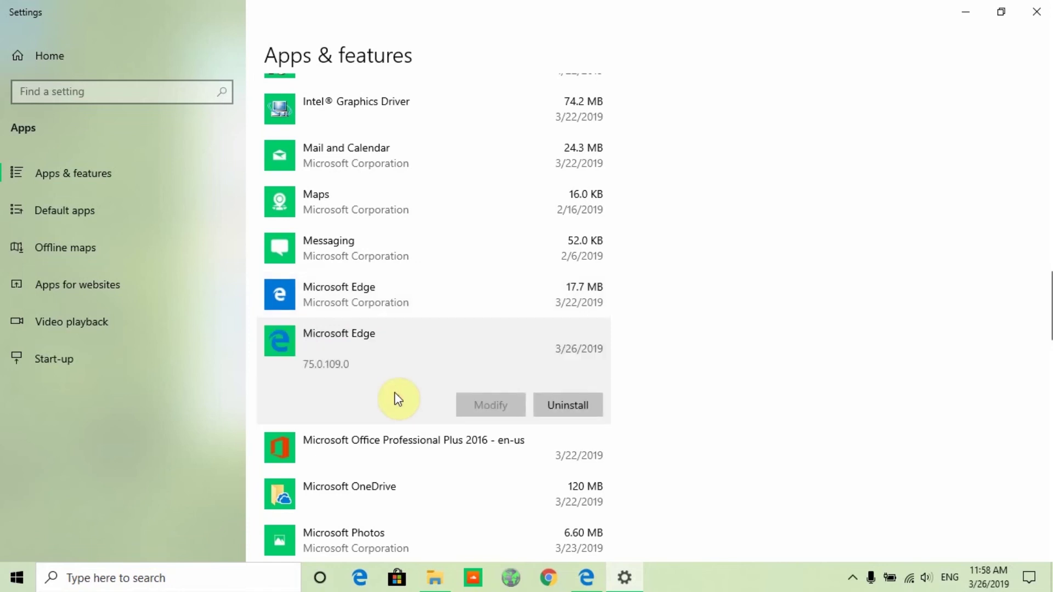